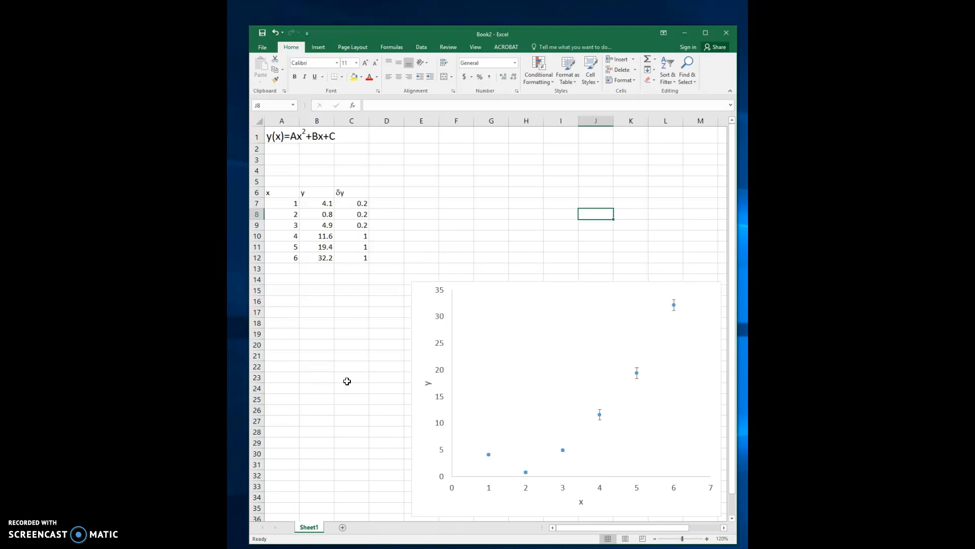
- Enter the column header f in cell D6, beside the δy header
left_click(332, 370)
left_click(392, 195)
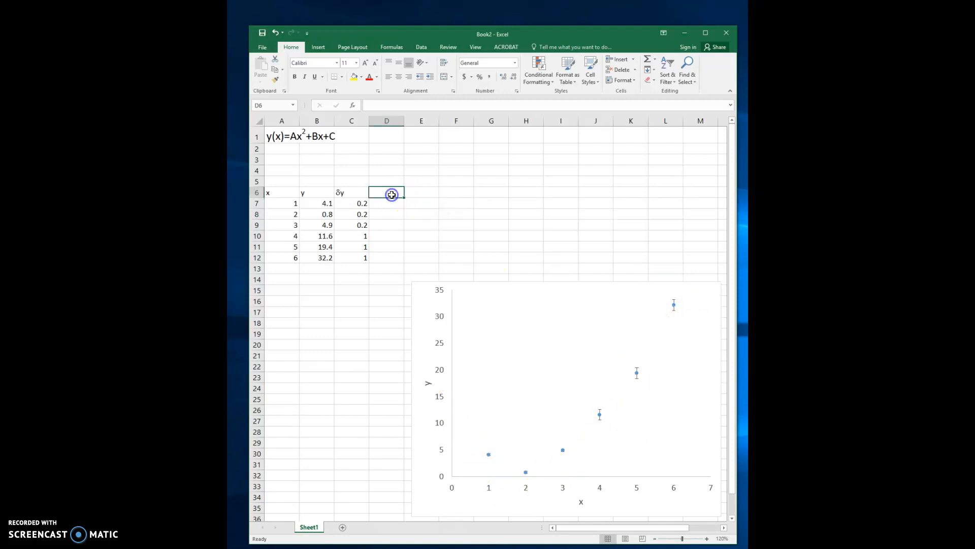
type("f")
key("Return")
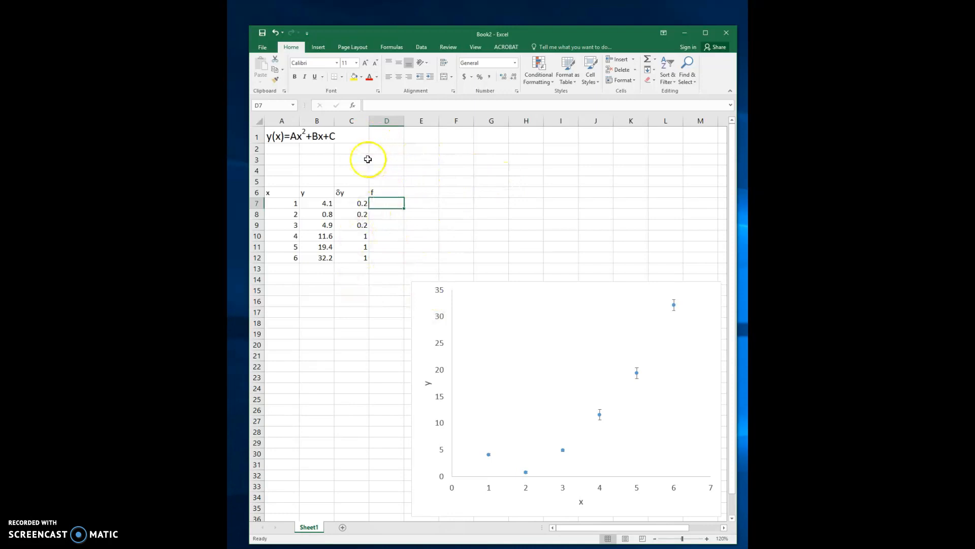
- Label the fit parameters A, B and C in cells B3, C3 and D3
left_click(330, 160)
type("A")
key("Tab")
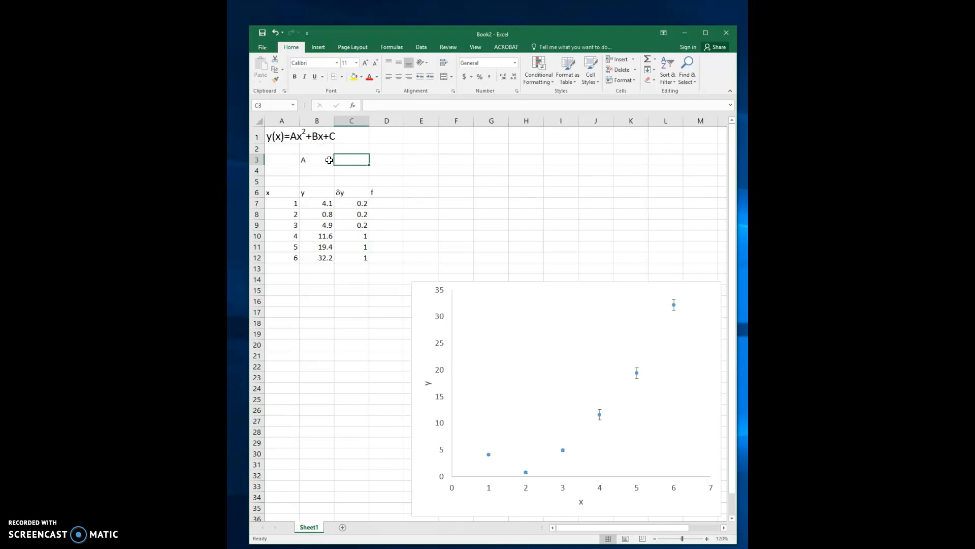
type("B")
key("Tab")
type("C")
key("Return")
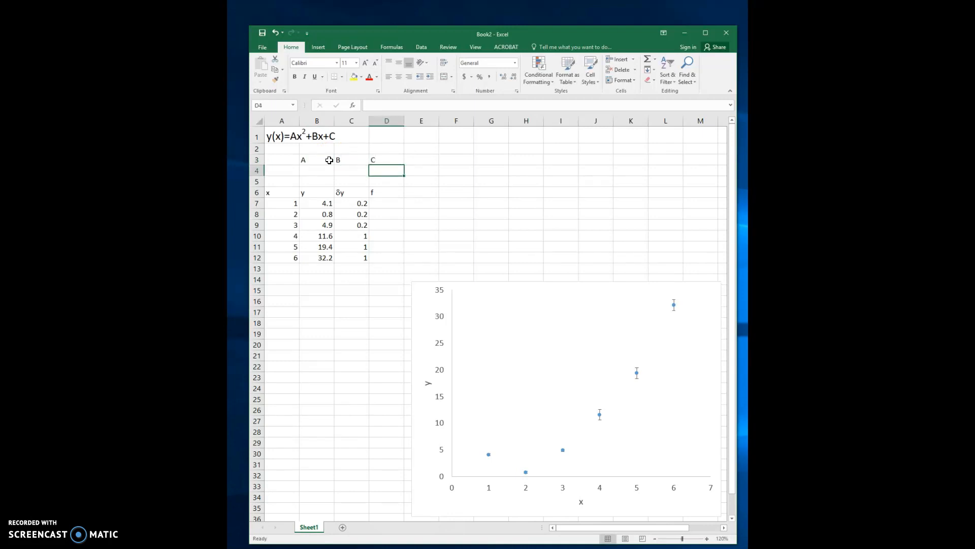
- Enter a starting value of 1 for each of the parameters A, B and C in cells B4 to D4
key("Left")
key("Left")
type("1")
key("Tab")
type("1")
key("Tab")
type("1")
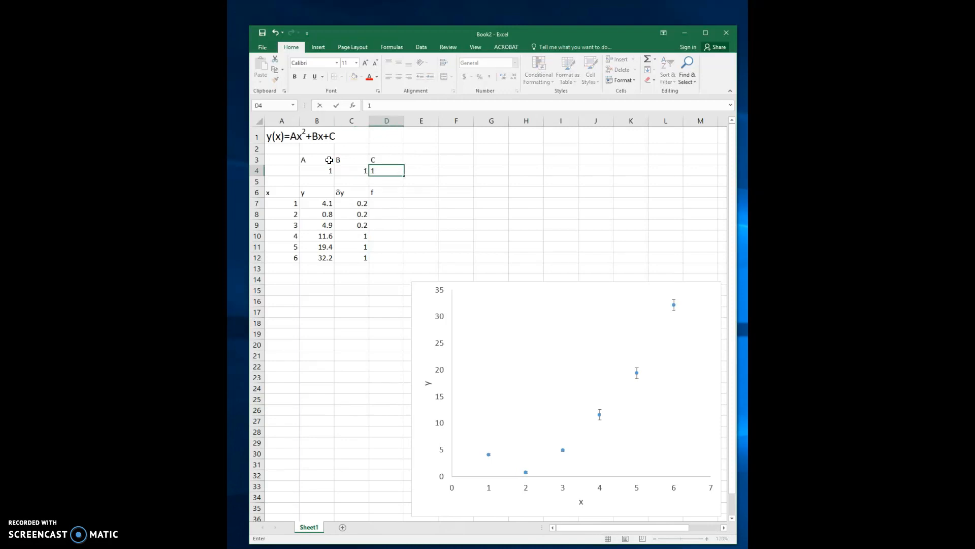
key("Return")
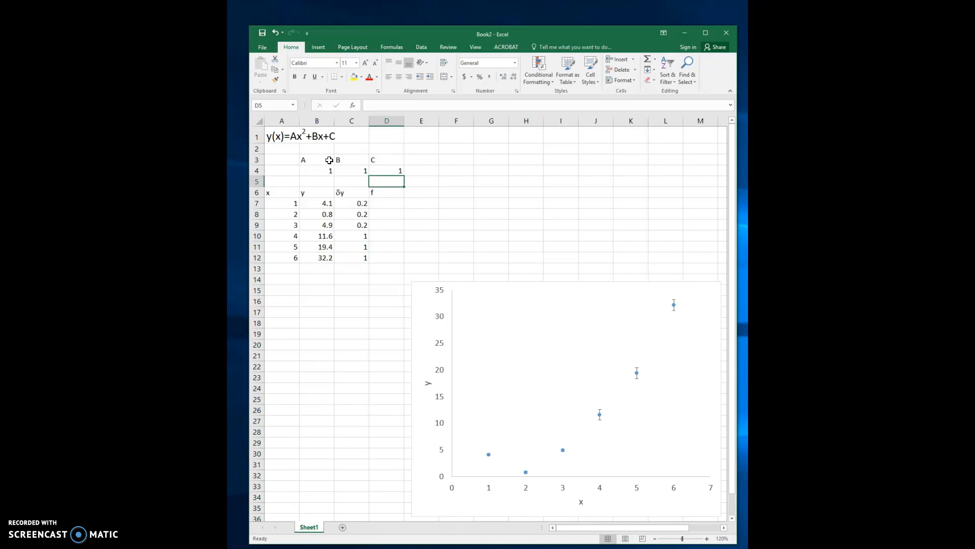
- Enter the quadratic formula =B4*A7^2+C4*A7+D4 in cell D7
left_click(386, 206)
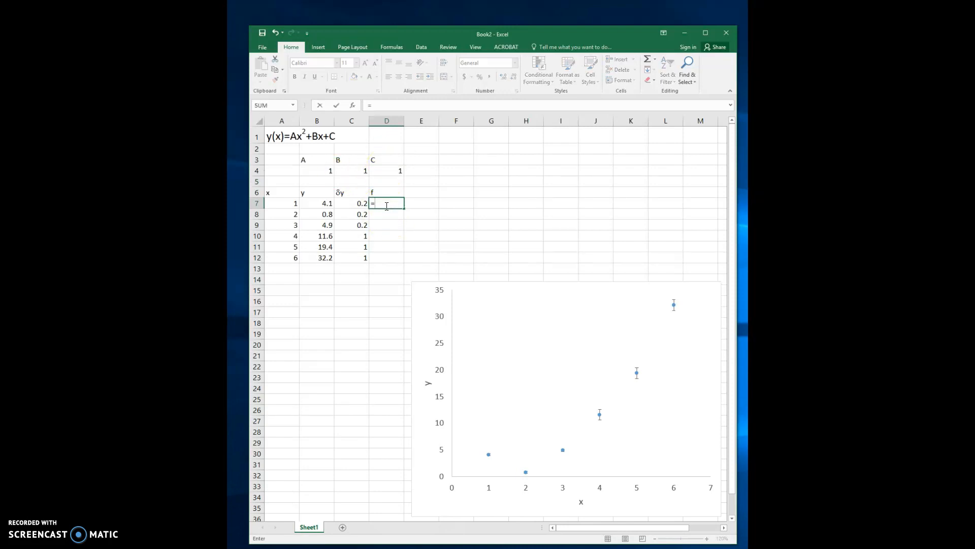
left_click(316, 170)
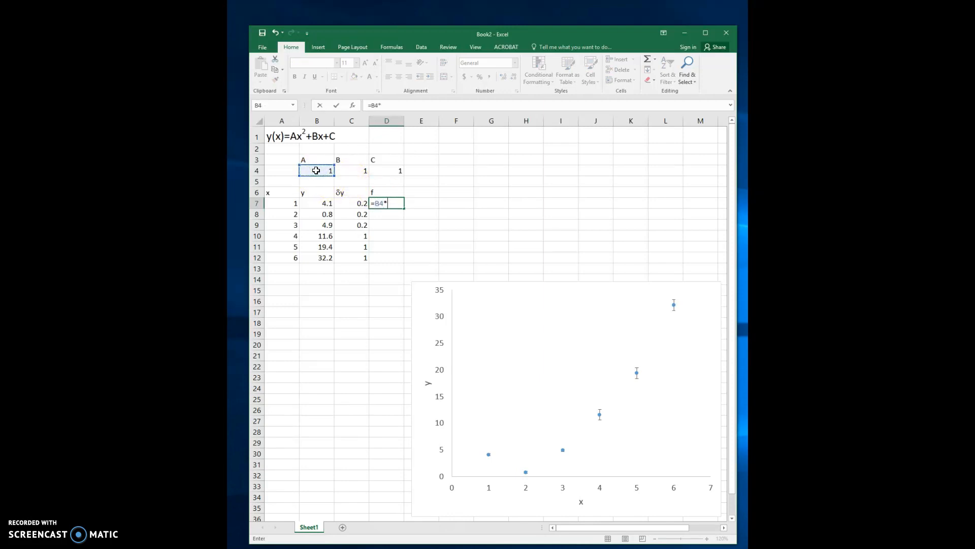
left_click(291, 204)
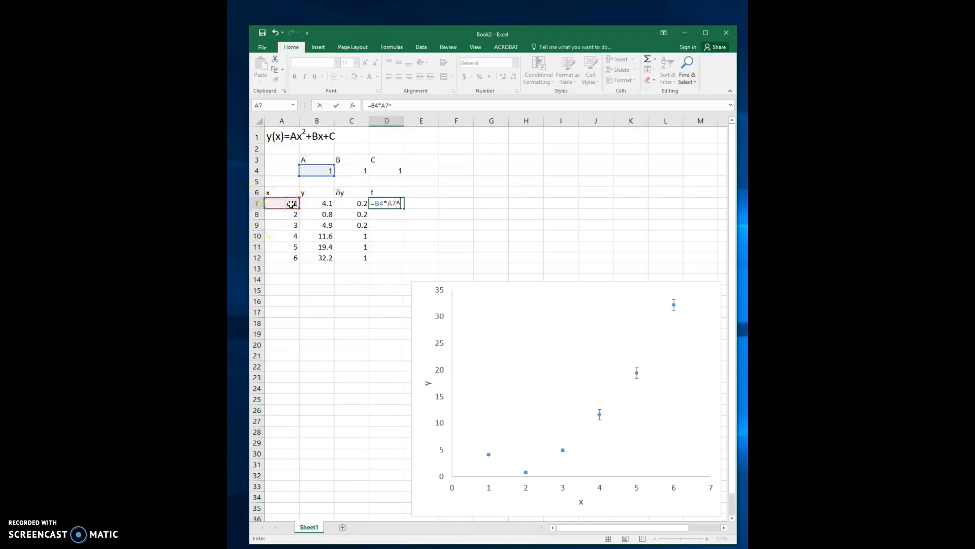
type("^2+")
left_click(360, 170)
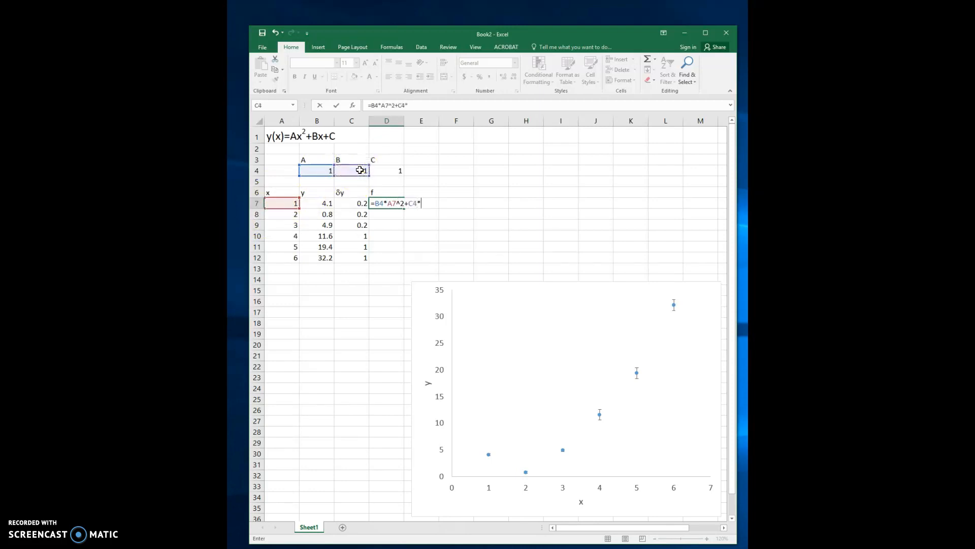
left_click(290, 204)
type("+")
left_click(391, 168)
key("Return")
key("Return")
- Fix the parameter rows in the D7 formula so it reads =B$4*A7^2+C$4*A7+D$4
left_click(393, 204)
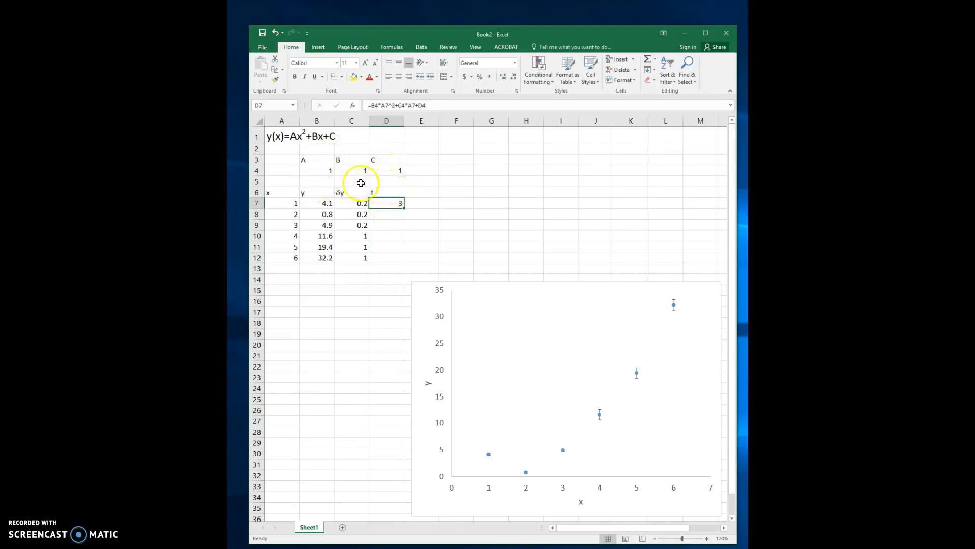
left_click(375, 106)
type("$")
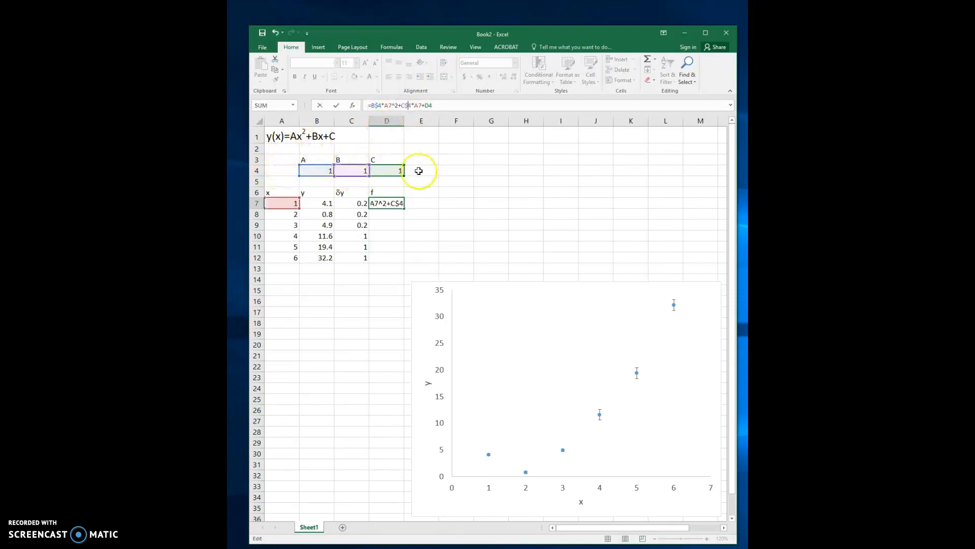
left_click(430, 105)
type("$")
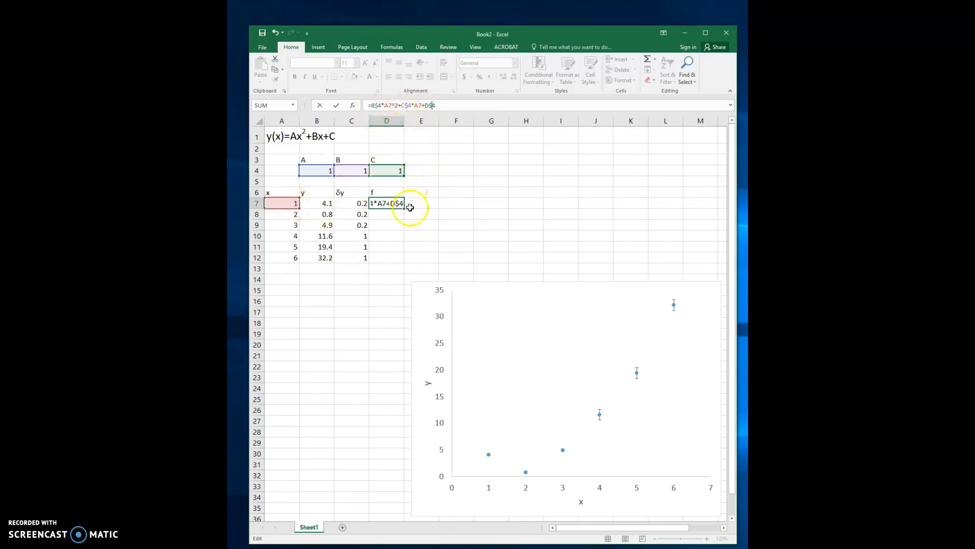
key("Return")
- Fill the D7 formula down the f column through D12
left_click(394, 205)
left_click_drag(403, 207, 405, 209)
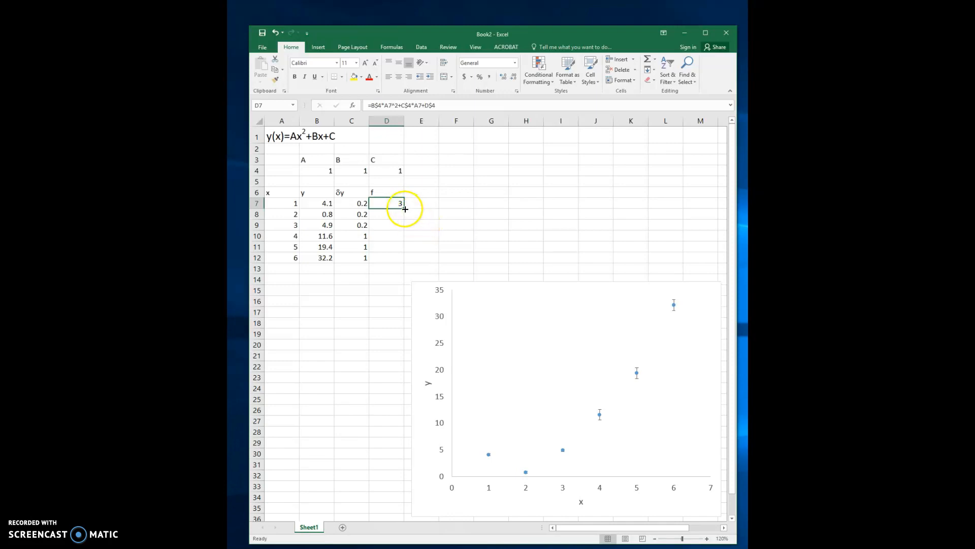
double_click(405, 209)
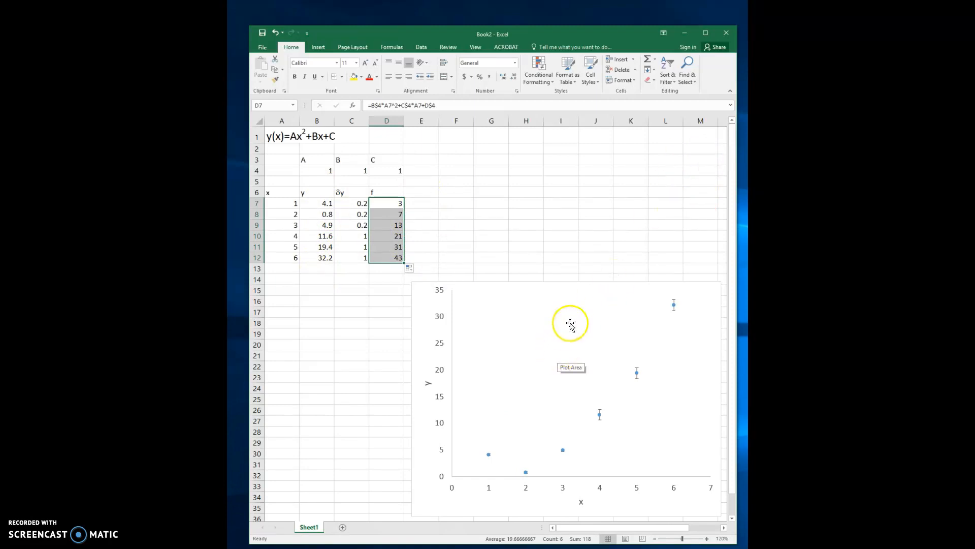
- Add a new data series to the scatter chart, taking its name from cell D6
left_click(559, 388)
right_click(559, 388)
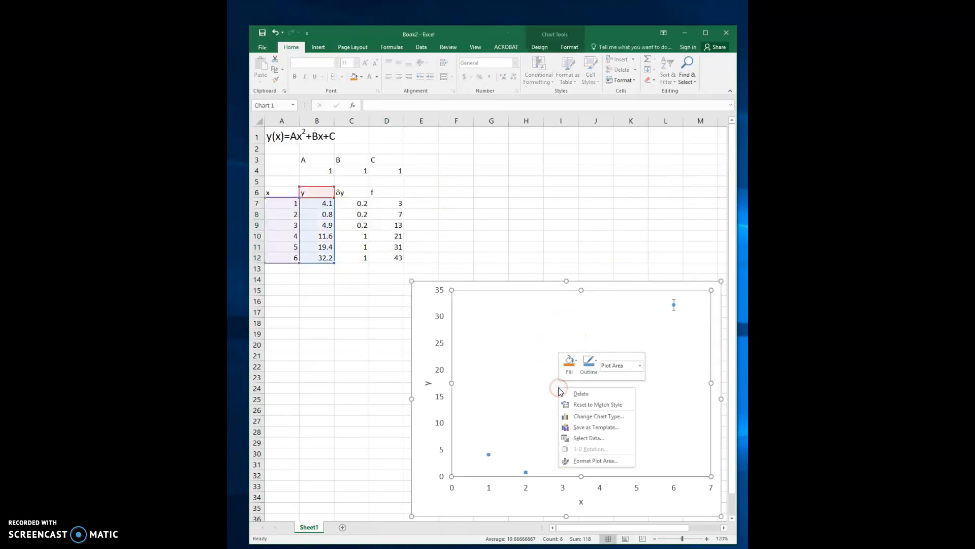
left_click(584, 438)
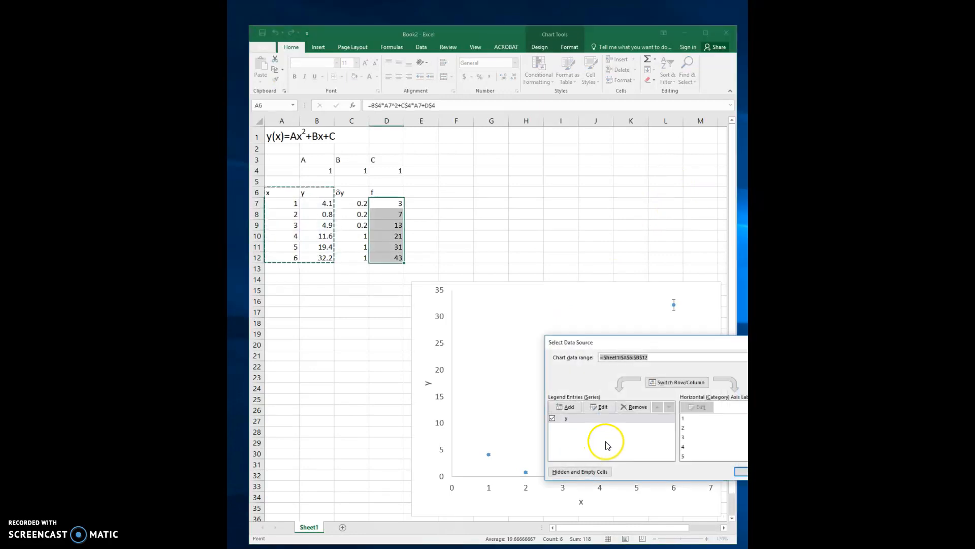
left_click(568, 409)
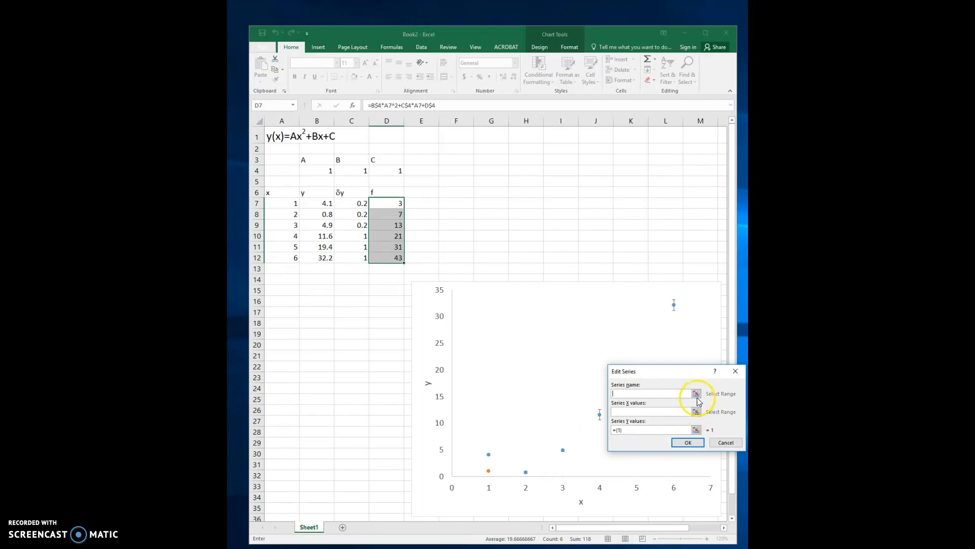
left_click(696, 394)
left_click(384, 190)
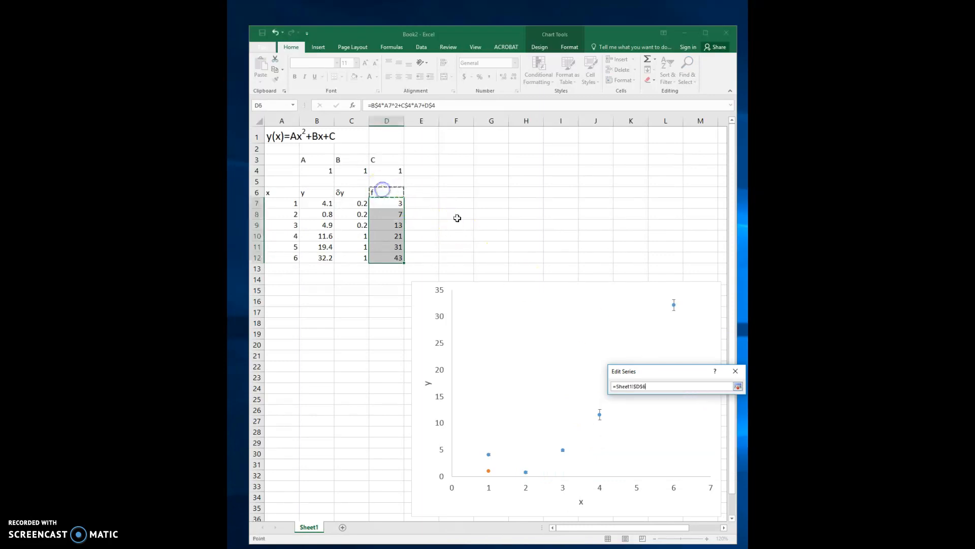
left_click(737, 386)
- Set the new series' X values to A7:A12 and Y values to D7:D12, and apply the chart data changes
left_click(697, 411)
left_click(290, 203)
left_click_drag(289, 203, 288, 255)
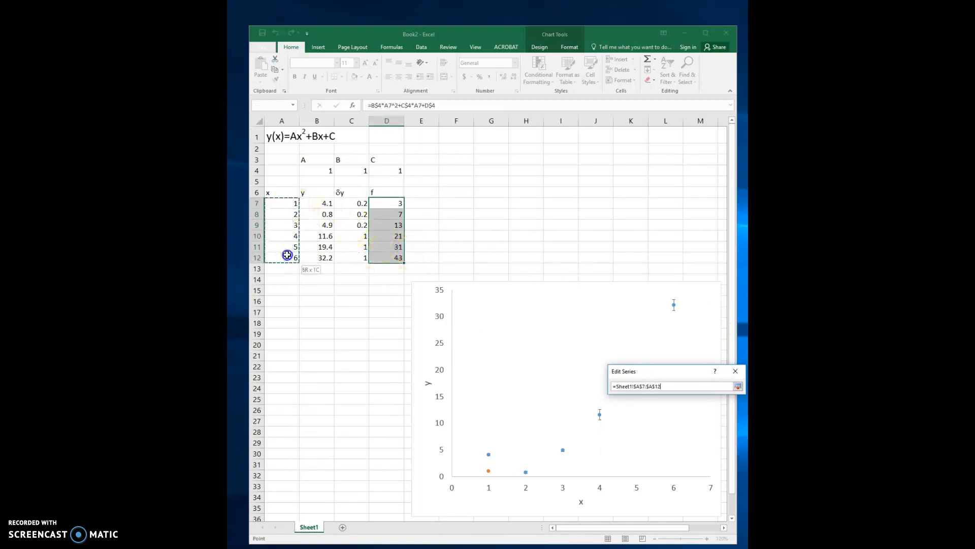
left_click(737, 386)
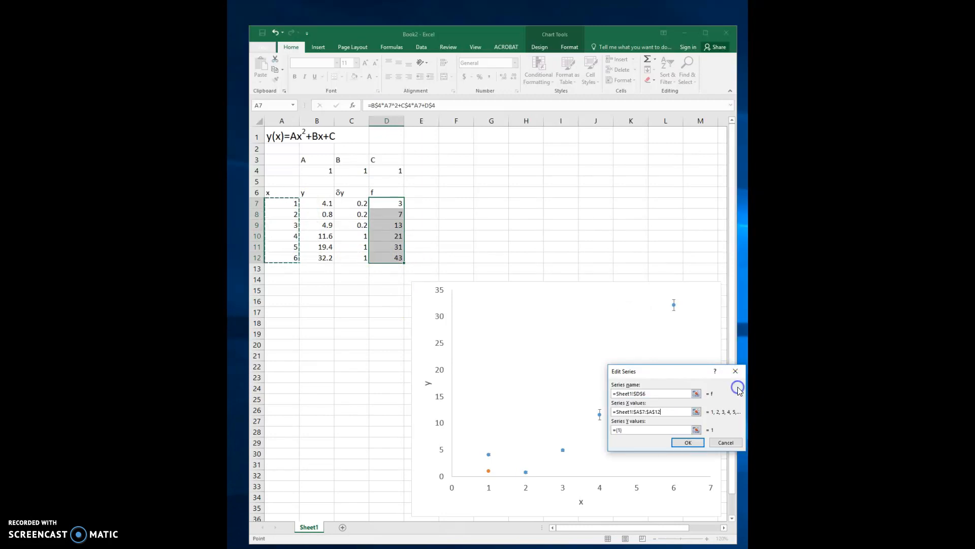
left_click(696, 430)
left_click_drag(384, 204, 389, 259)
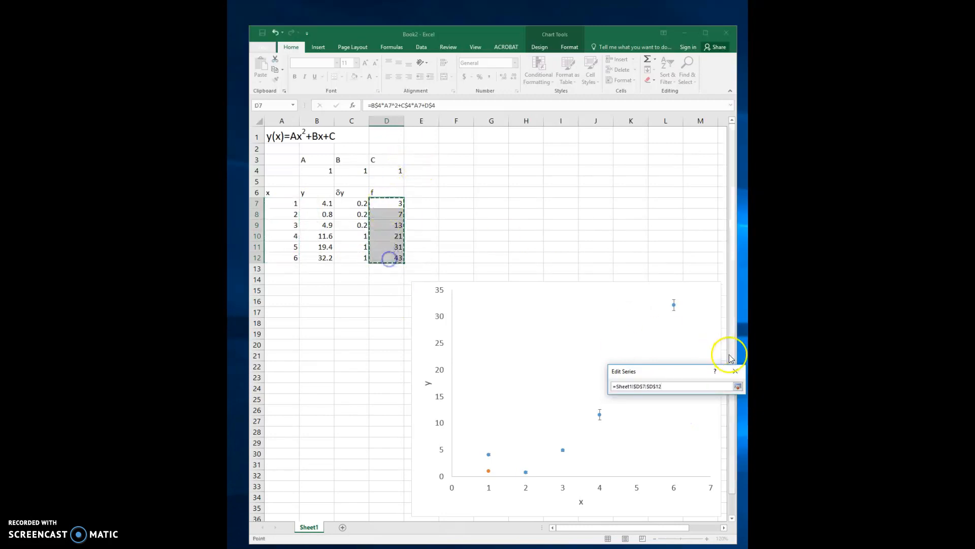
left_click(737, 387)
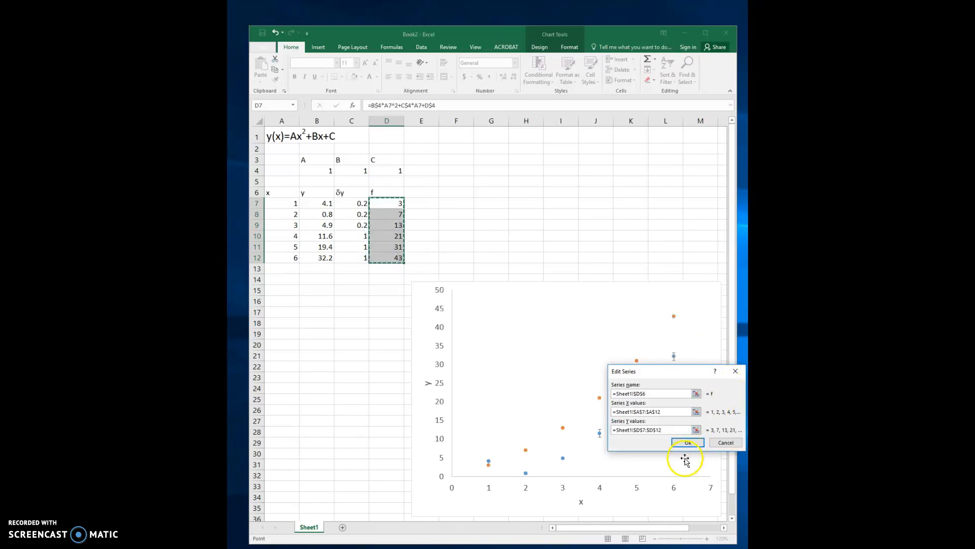
left_click(687, 443)
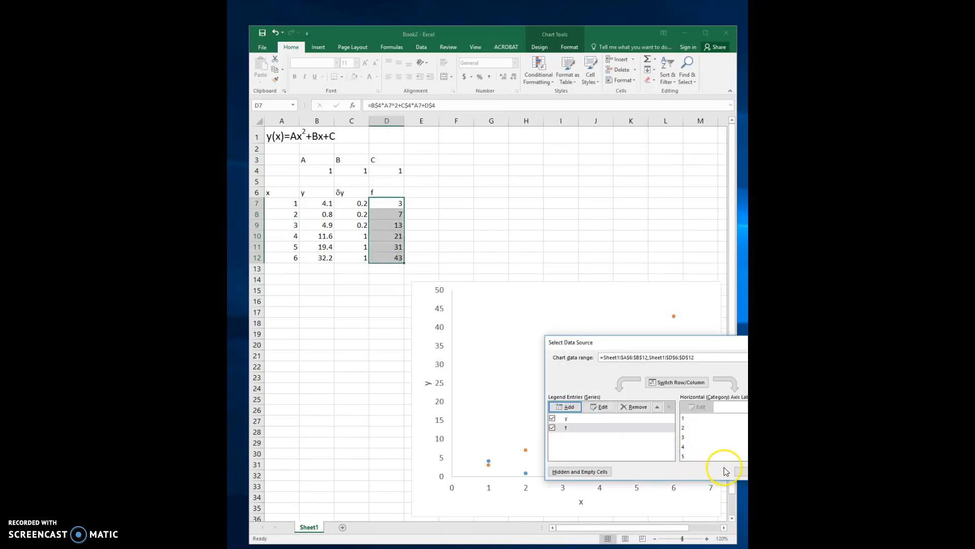
left_click(742, 471)
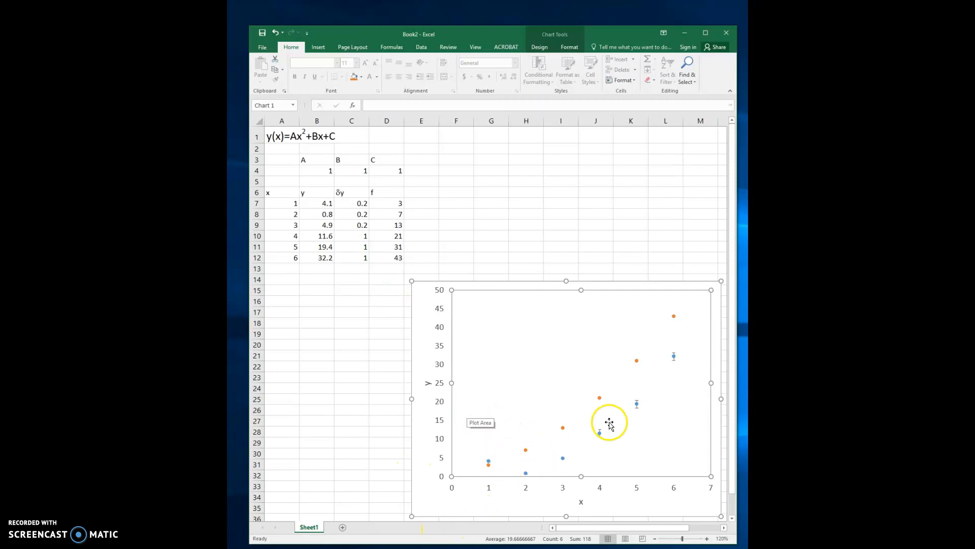
- Format the f series in the chart with an Automatic connecting line
left_click(563, 427)
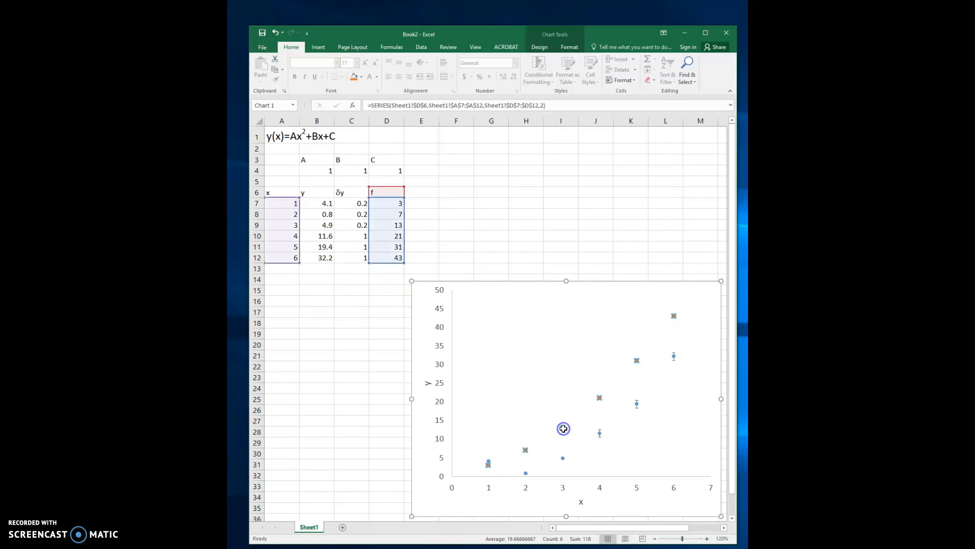
left_click(566, 49)
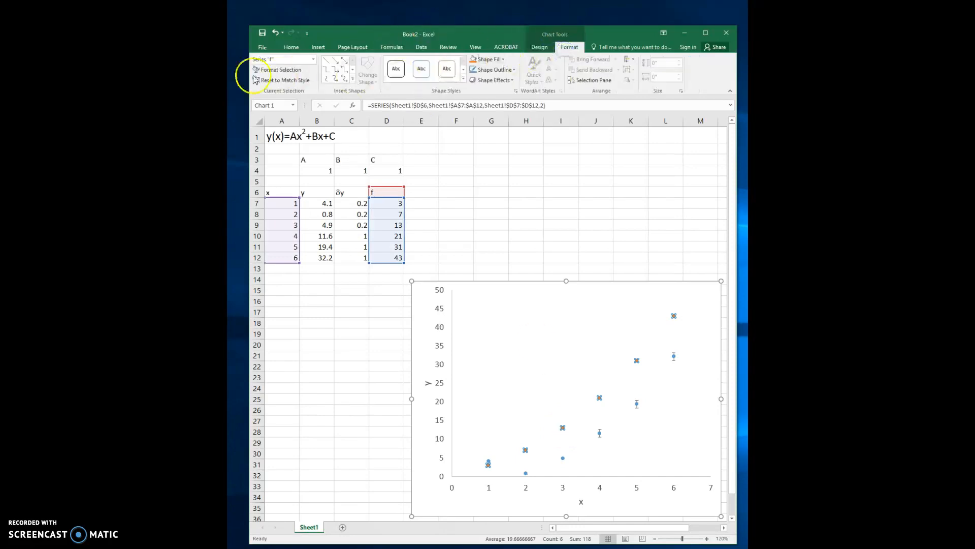
left_click(288, 71)
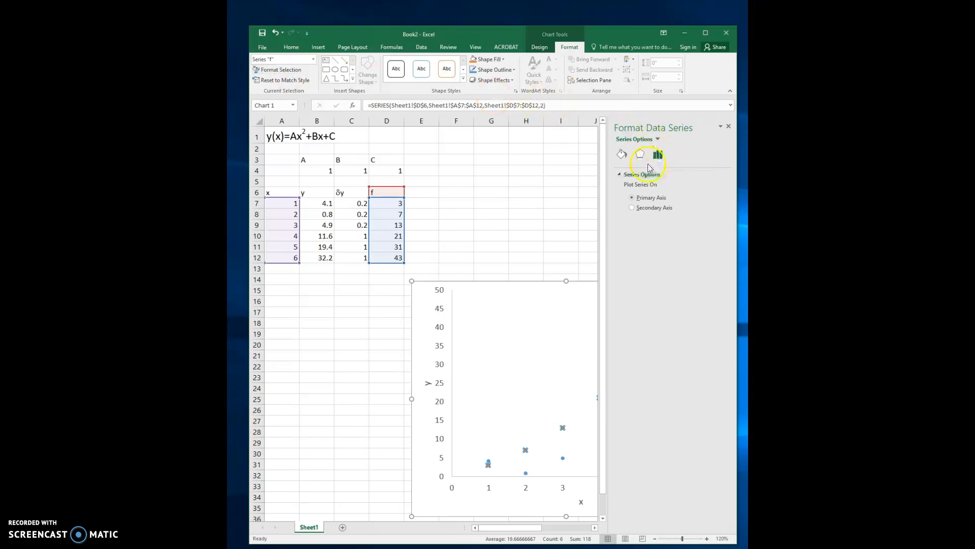
left_click(623, 155)
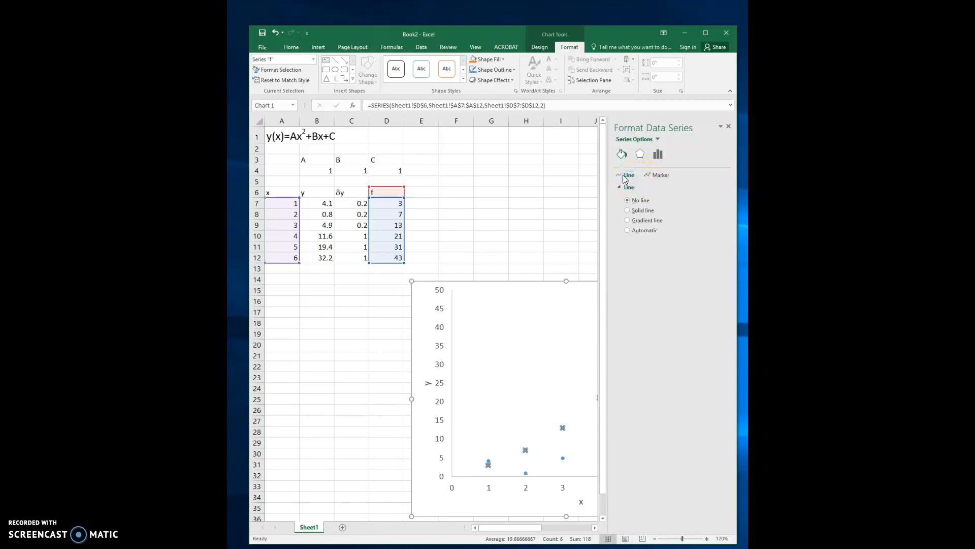
left_click(629, 231)
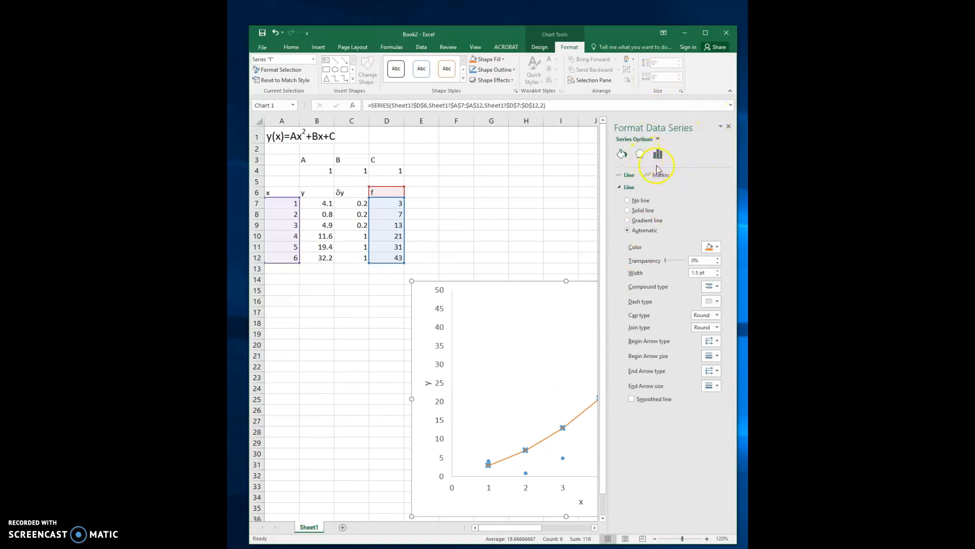
- Set the f series' marker option to None and close the series formatting
left_click(668, 176)
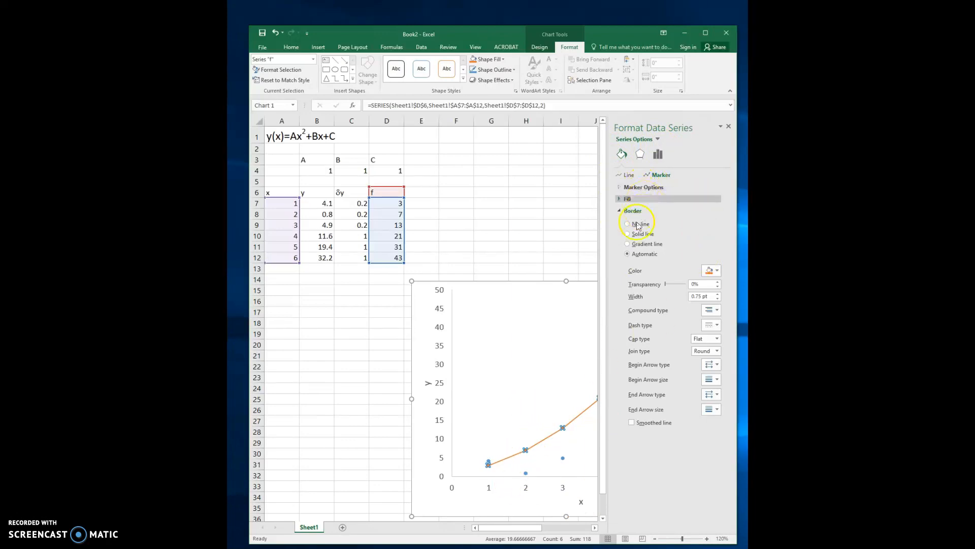
left_click(621, 187)
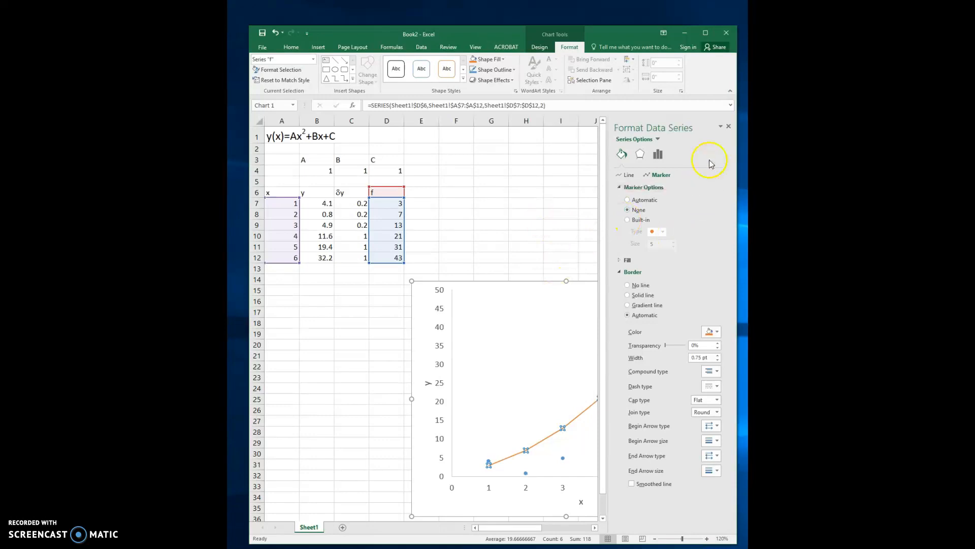
left_click(729, 126)
left_click(618, 229)
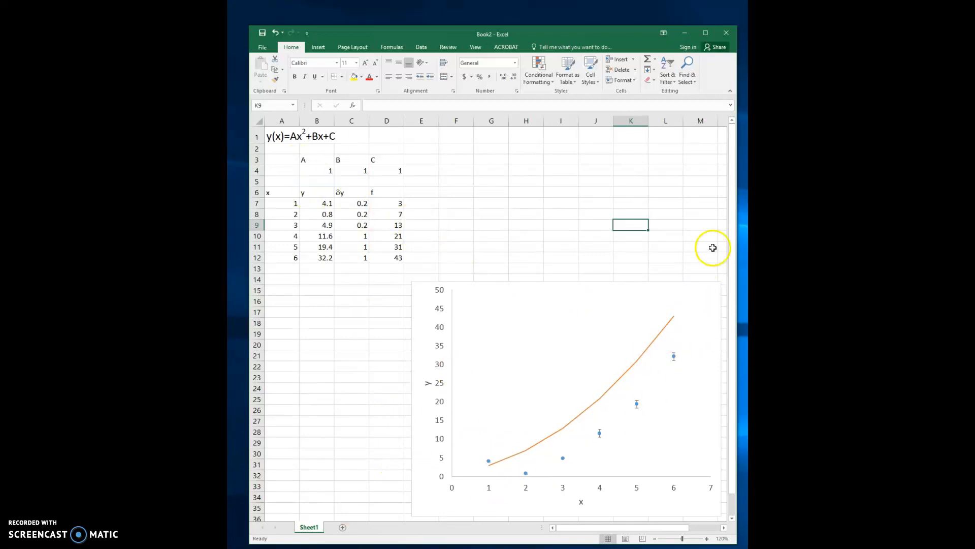
- Try 2, 3 and 0 in turn as the B parameter in cell C4 to compare the model curve with the data
left_click(351, 172)
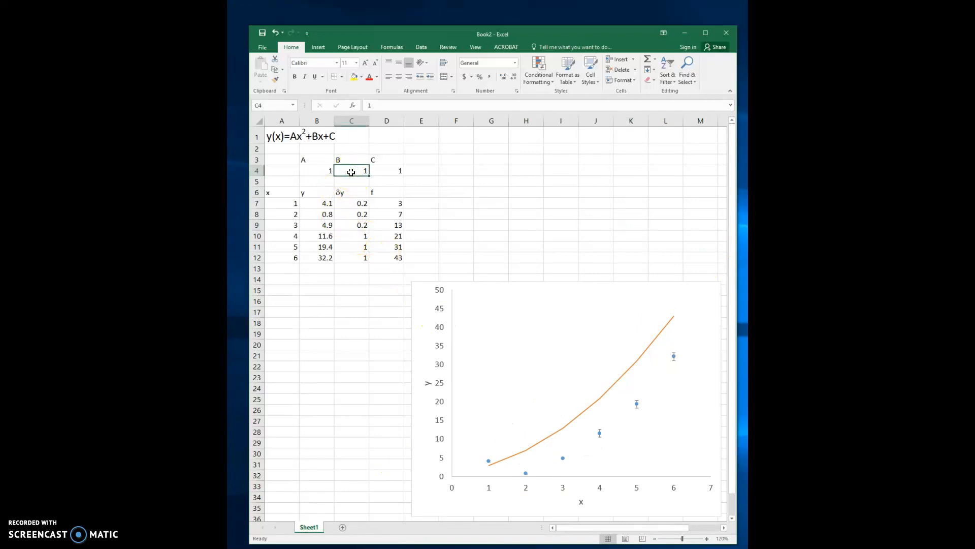
type("2")
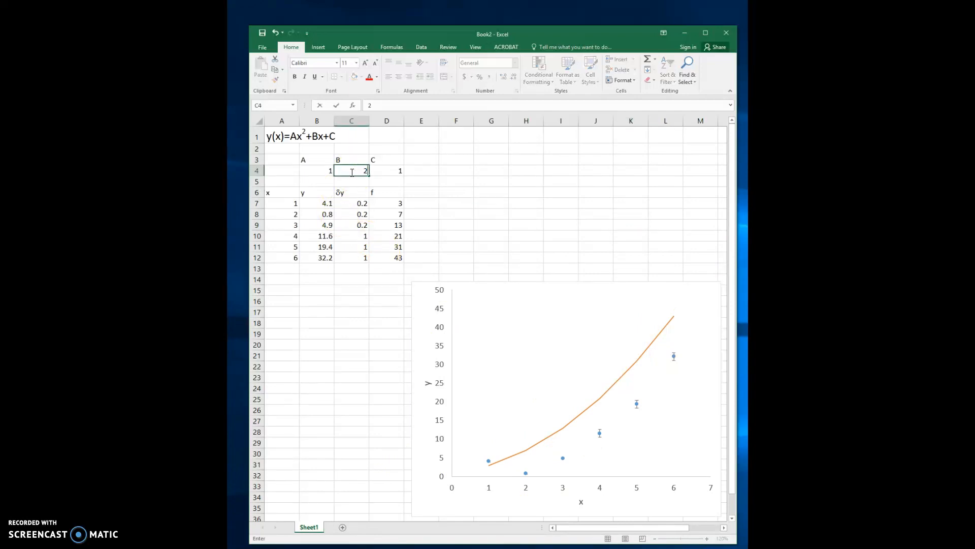
key("Return")
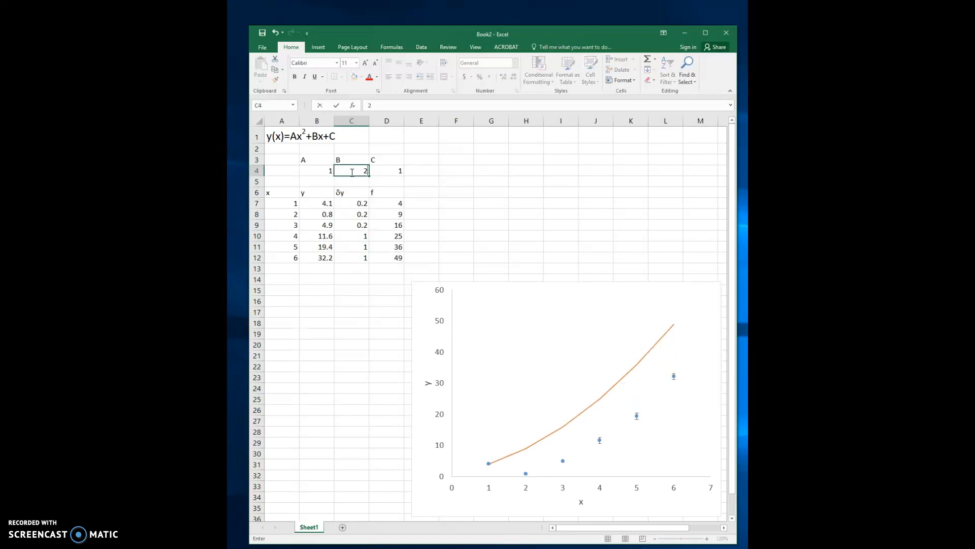
left_click(351, 172)
type("3")
key("Return")
left_click(351, 172)
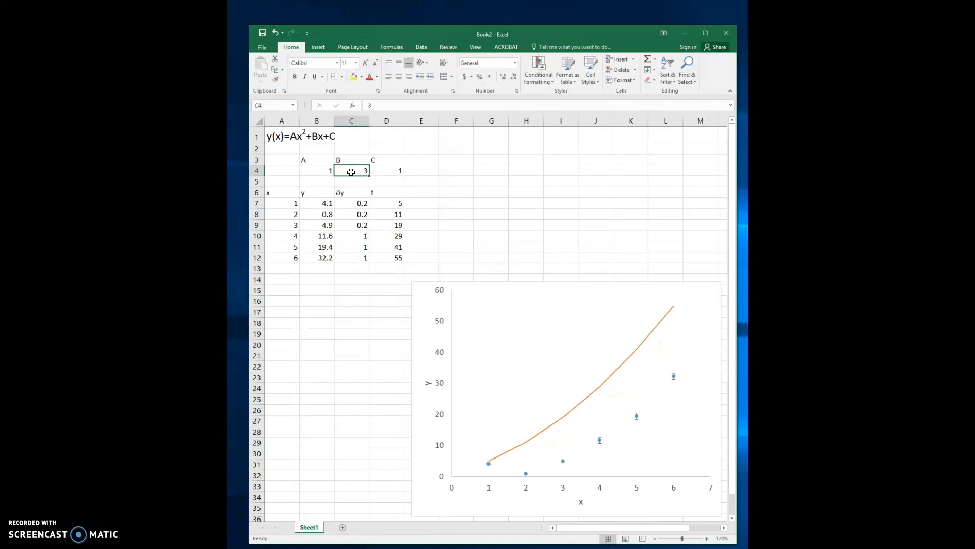
type("0")
key("Return")
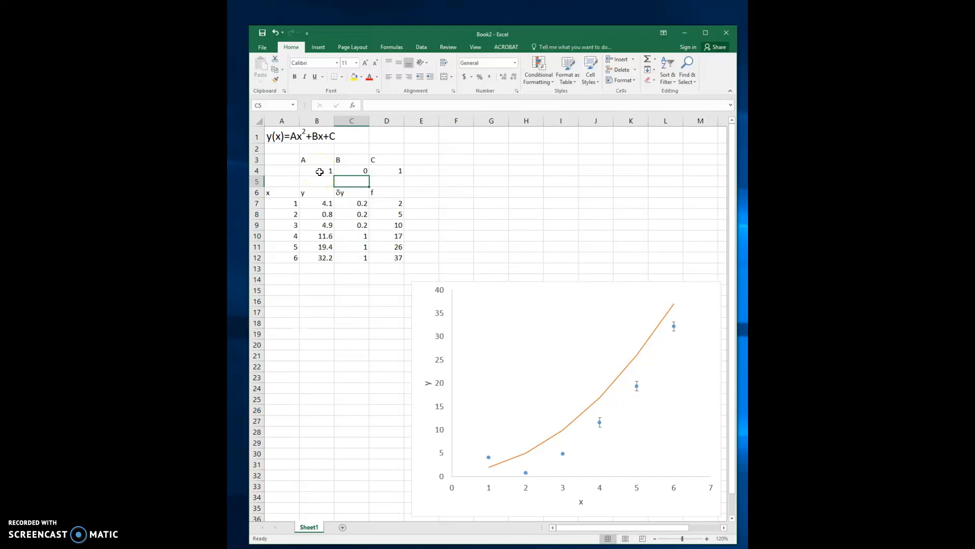
- Add the heading f-y in cell E6 and enter the residual formula =D7-B7 in E7
left_click(414, 193)
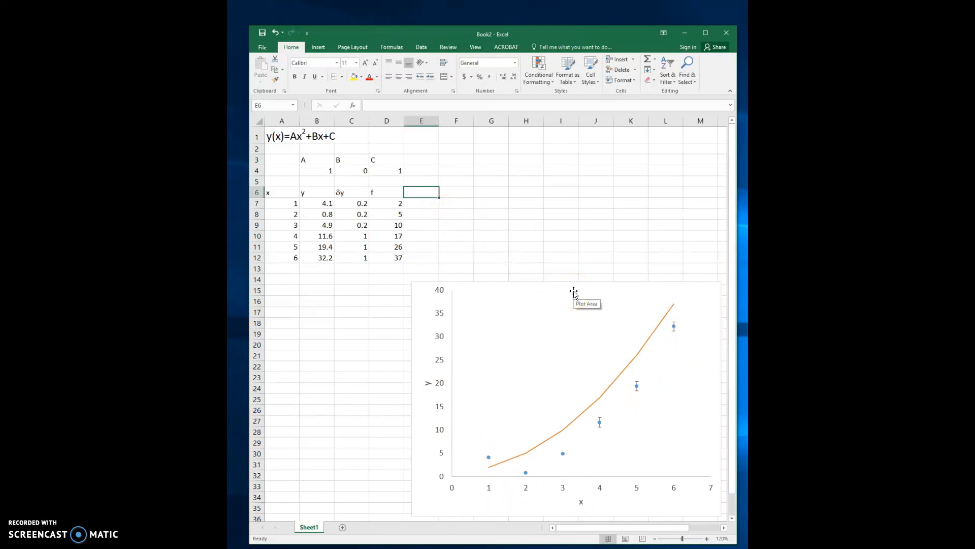
type("f-y")
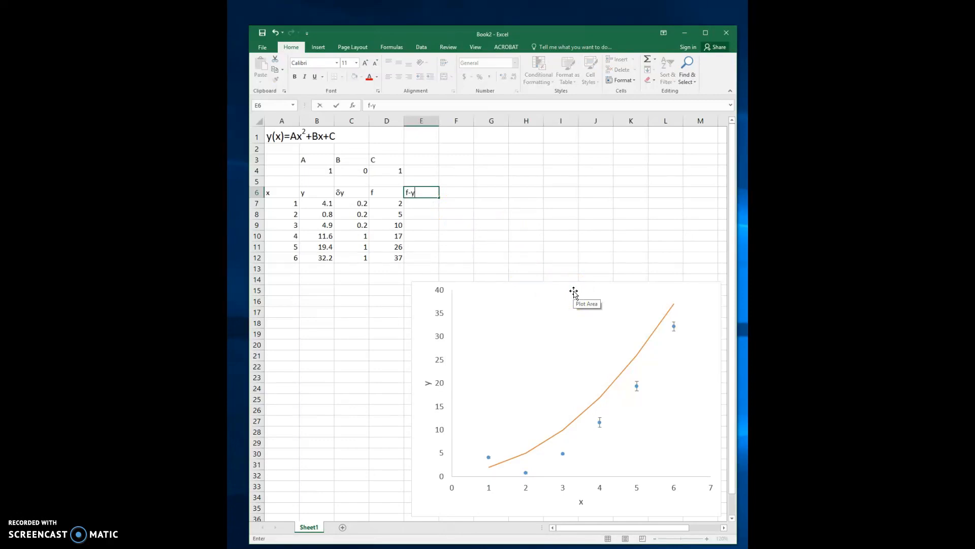
left_click(425, 201)
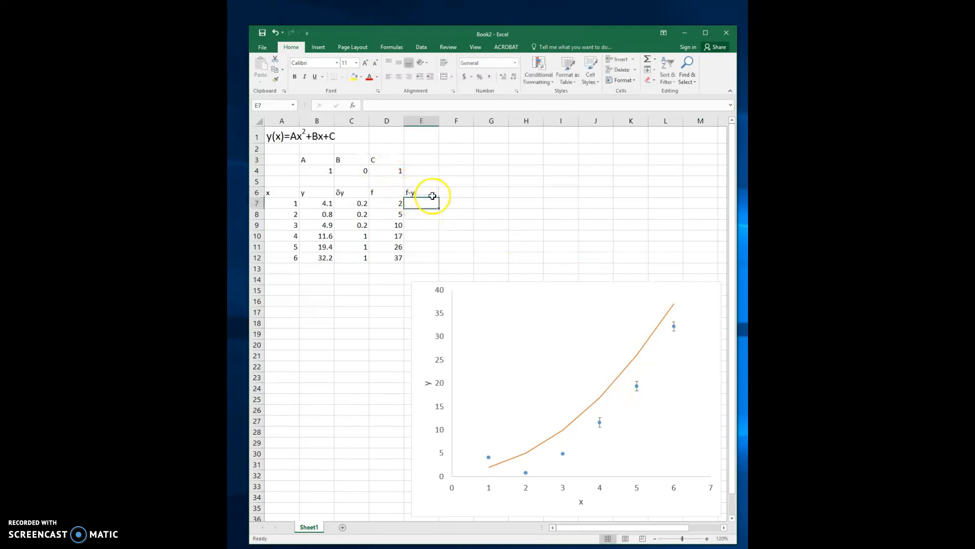
type("=")
left_click(387, 203)
type("-")
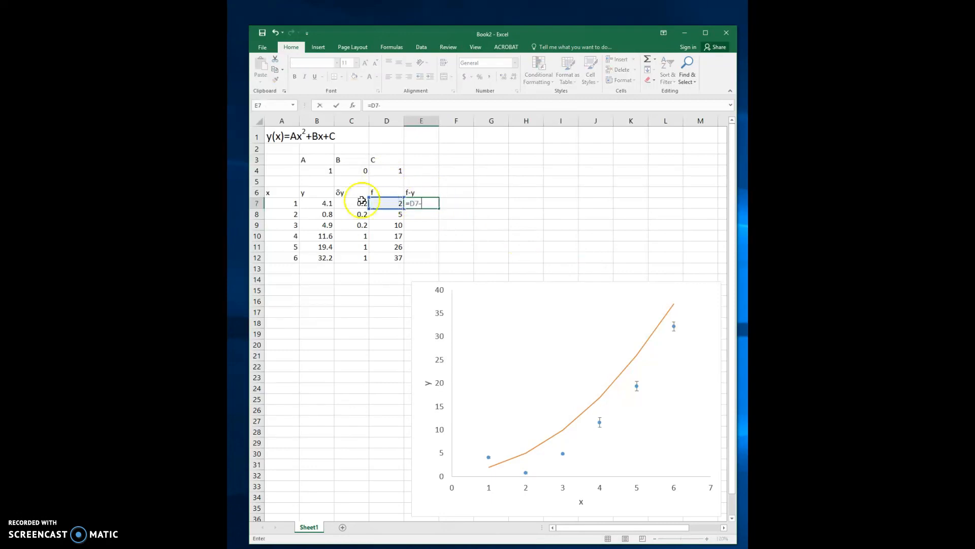
left_click(306, 203)
key("Return")
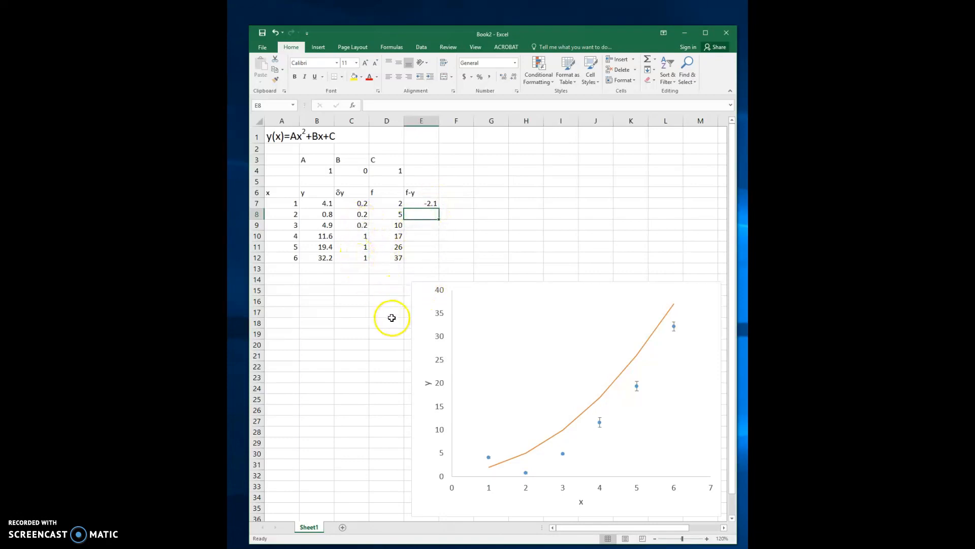
- Enter the heading (f-y)/dy in cell F6
left_click(453, 192)
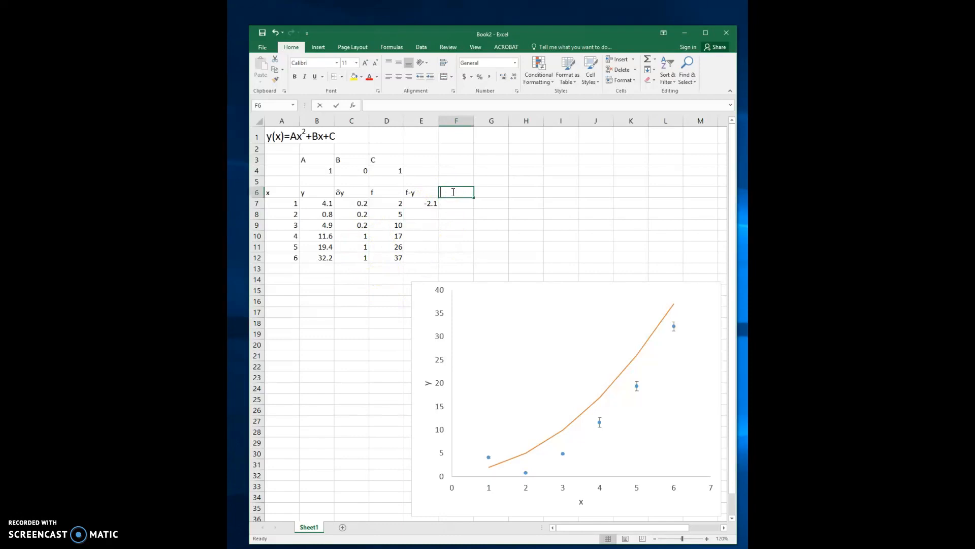
type("(f-y")
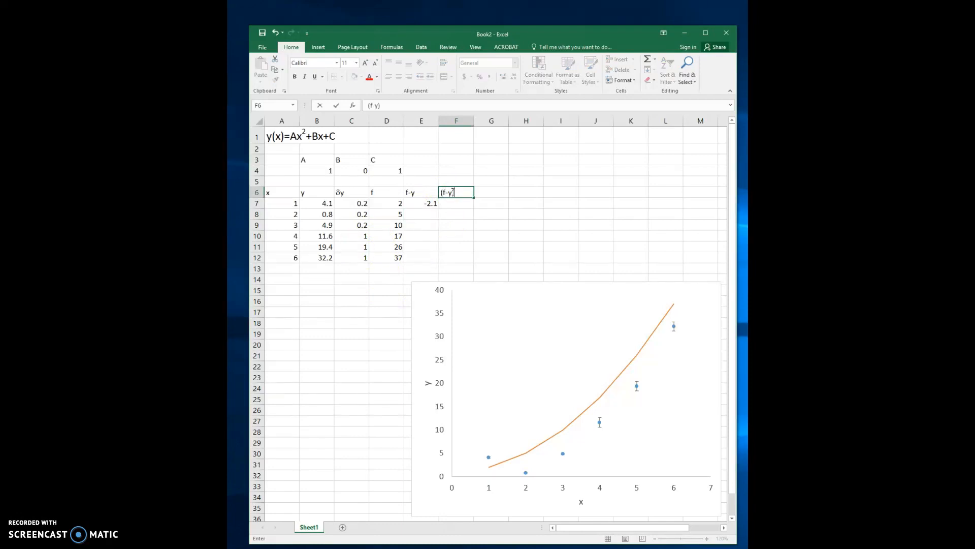
type(")/dy")
key("Return")
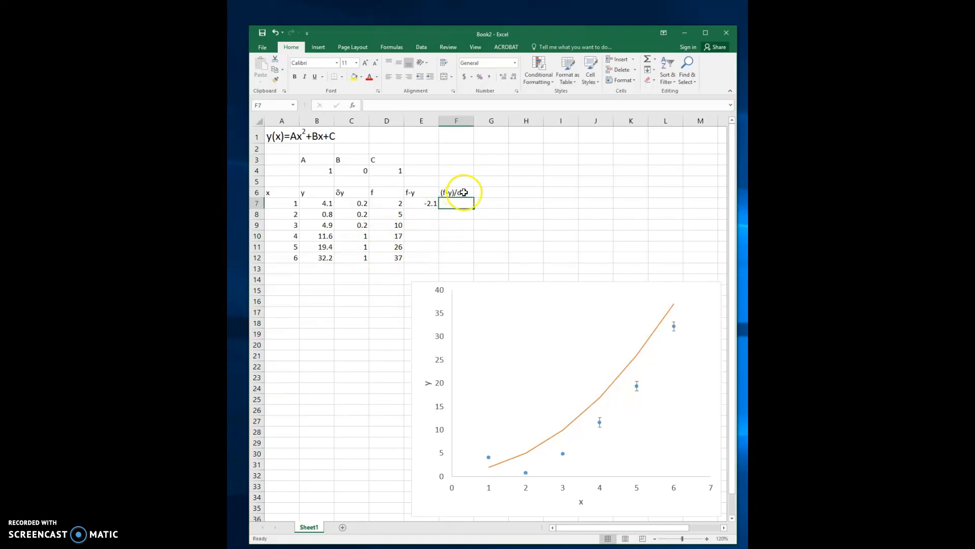
- Format only the letter d in the F6 heading with the Symbol font so it reads (f-y)/δy
left_click(453, 195)
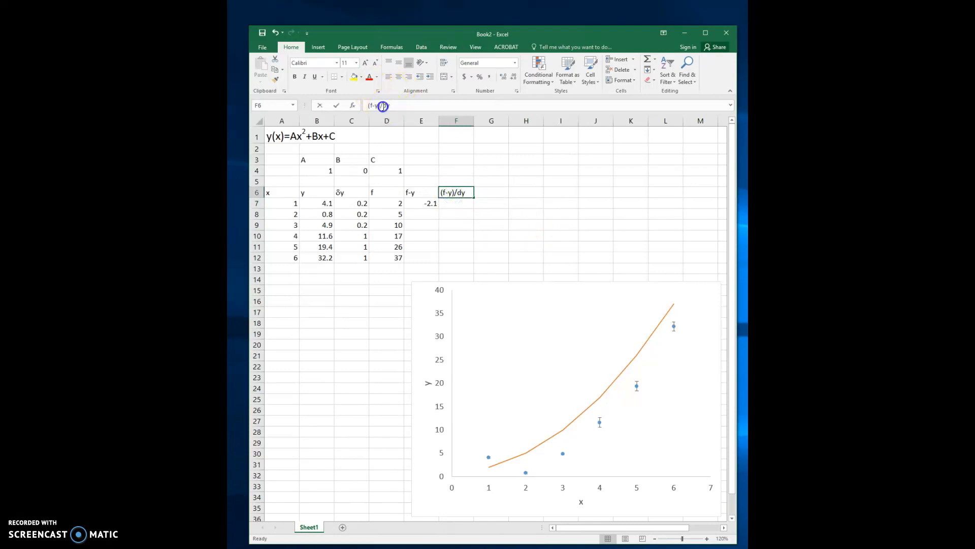
left_click_drag(385, 107, 388, 107)
left_click(337, 66)
type("s")
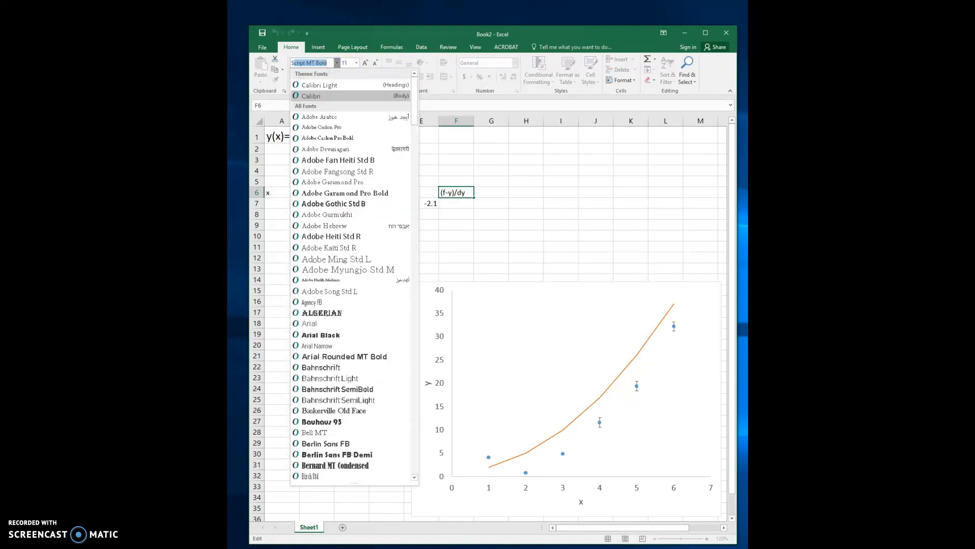
type("ymbol")
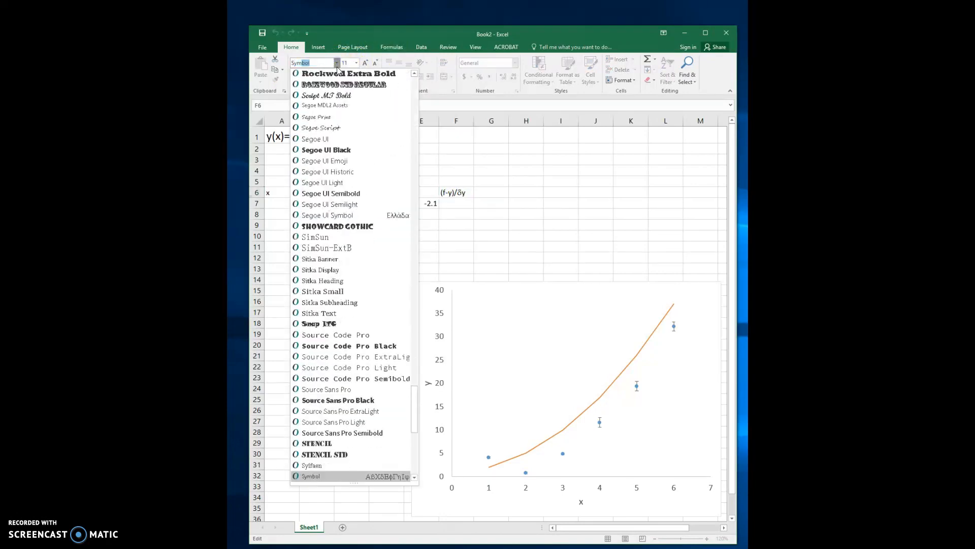
key("Return")
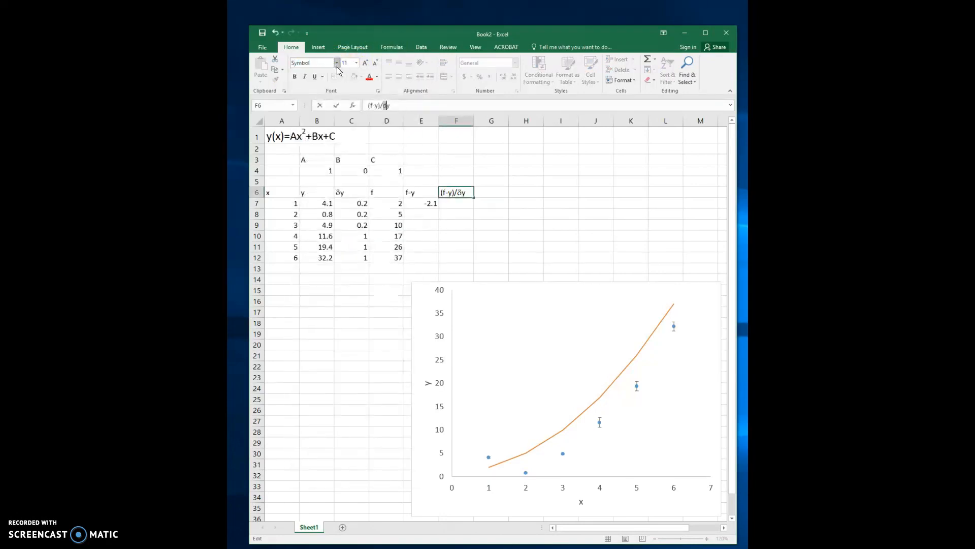
- Enter the formula =E7/C7 in cell F7 to divide the first residual by its uncertainty
left_click(453, 205)
type("=")
left_click(433, 204)
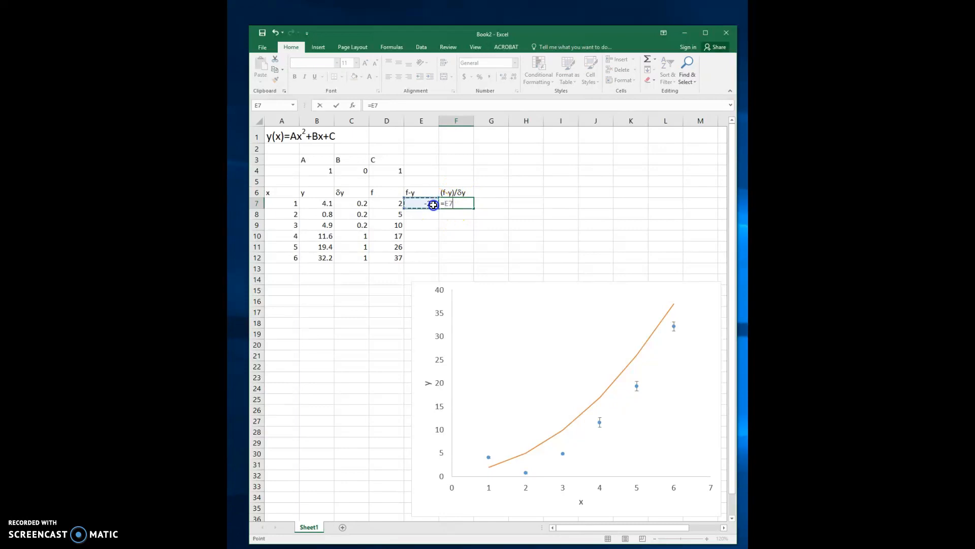
type("/")
left_click(360, 202)
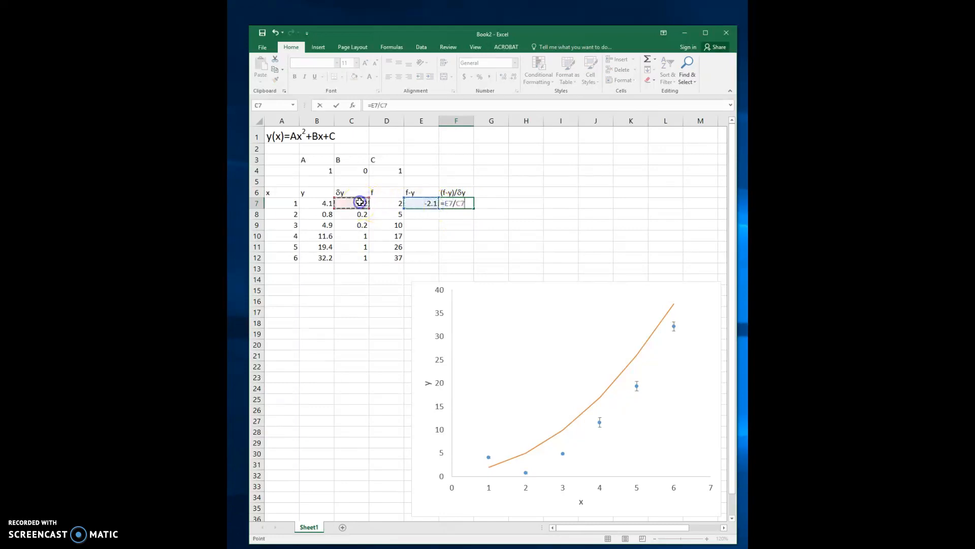
key("Return")
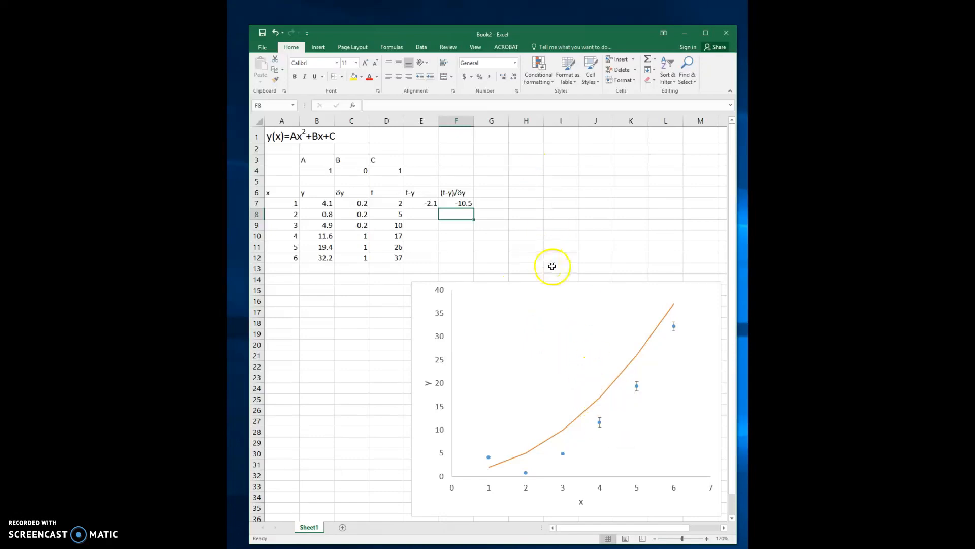
- Enter the heading ((f-y)/dy)^2 in cell G6
left_click(486, 194)
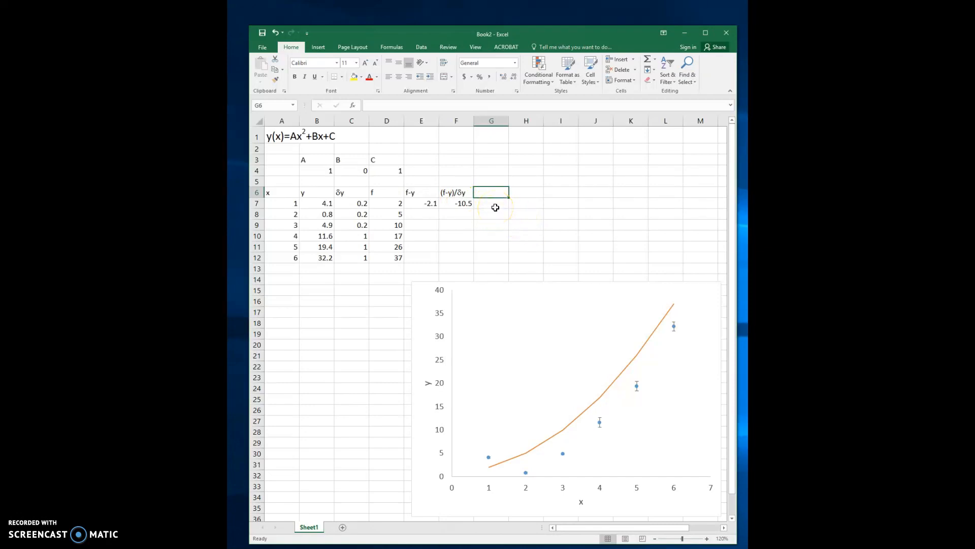
type("((f-y)/dy)^2")
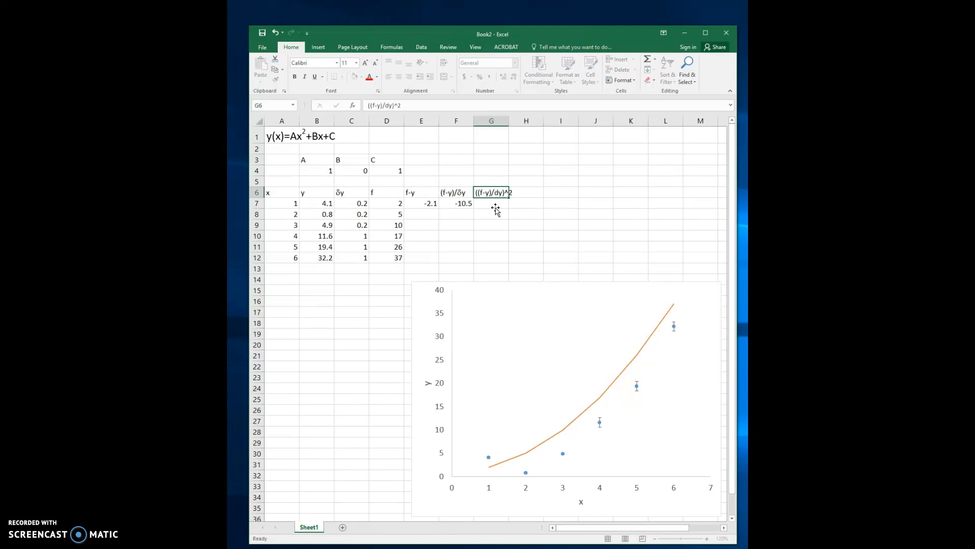
key("Return")
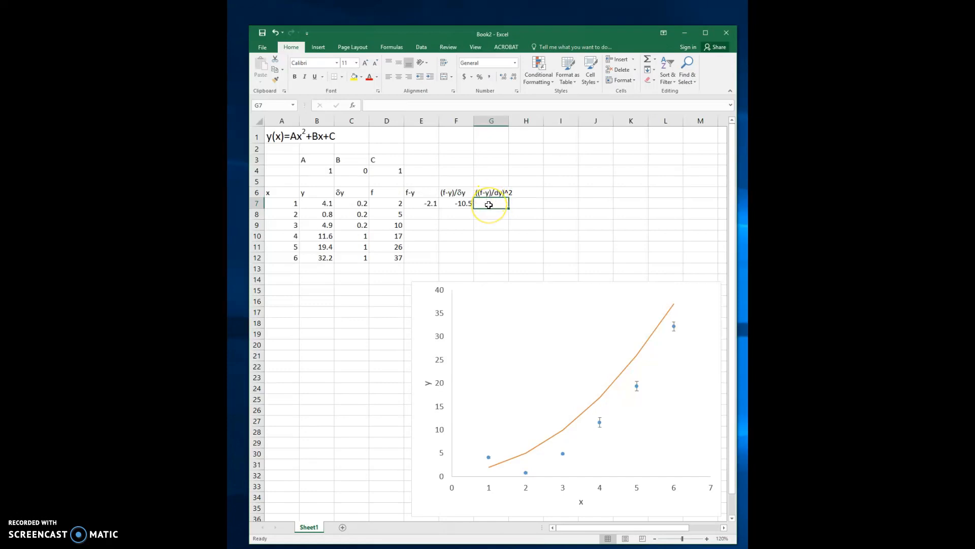
- Enter =F7^2 in cell G7 and fill the formulas in E7:G7 down through row 12
type("=")
key("Left")
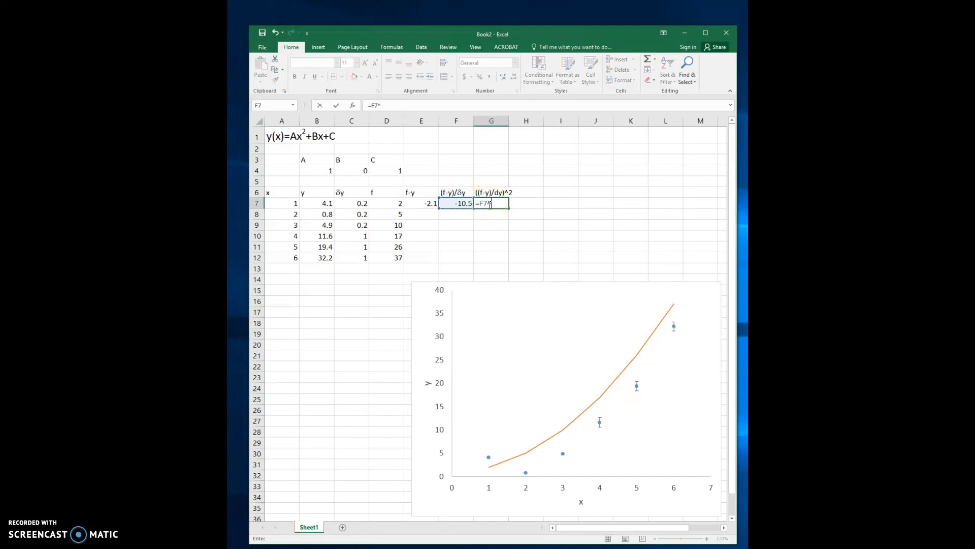
type("^2")
key("Return")
left_click_drag(422, 204, 510, 264)
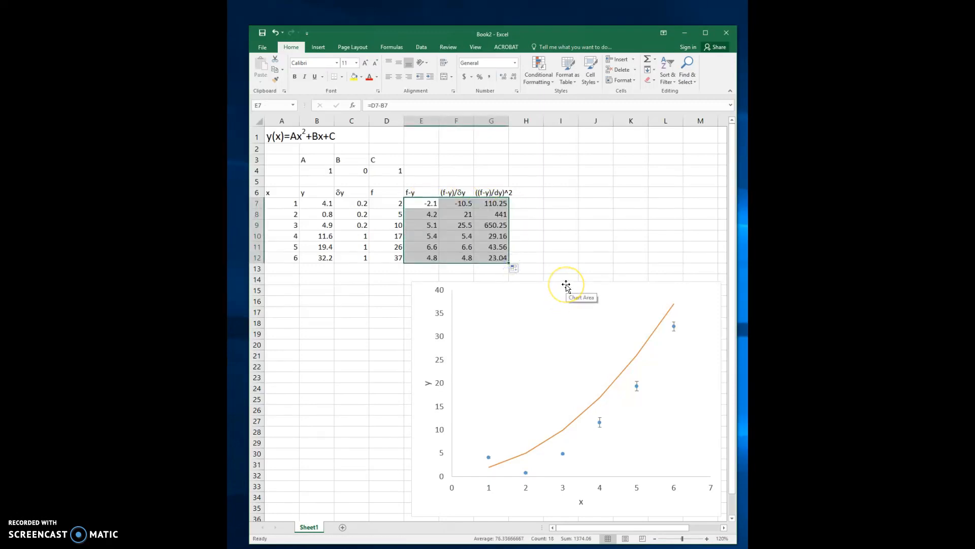
left_click(561, 225)
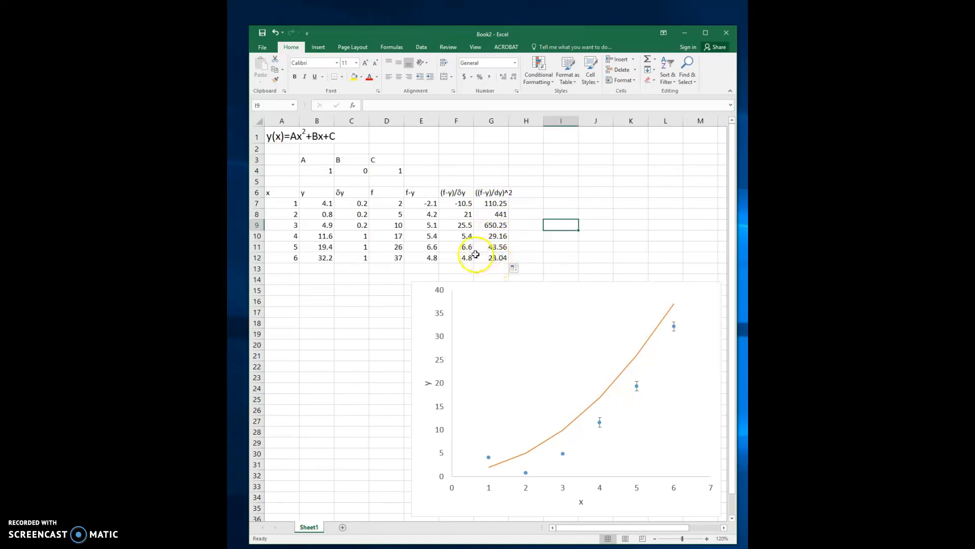
- Label cell F3 chi^2 and enter =sum(G7:G12) in F4 to total the squared weighted residuals
left_click(462, 159)
type("chi^2")
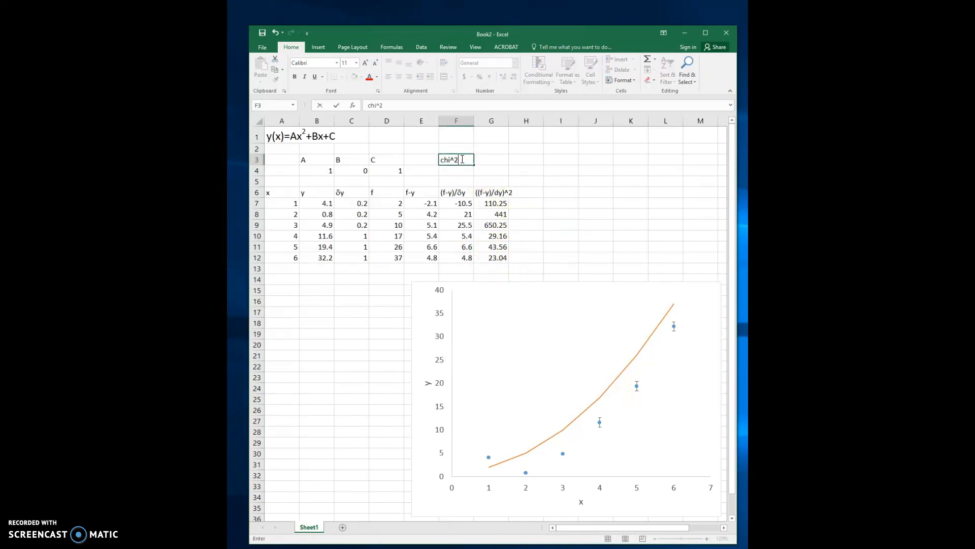
key("Return")
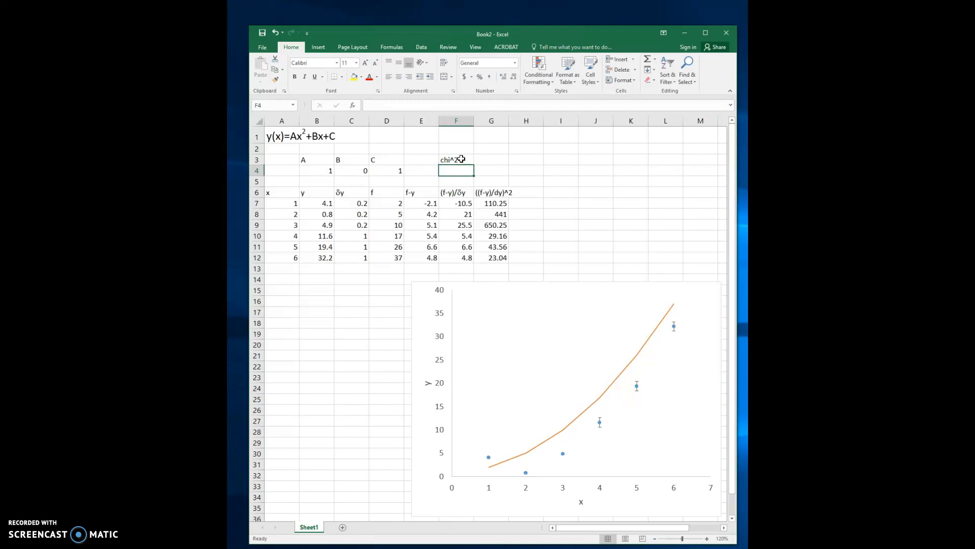
type("=sum(")
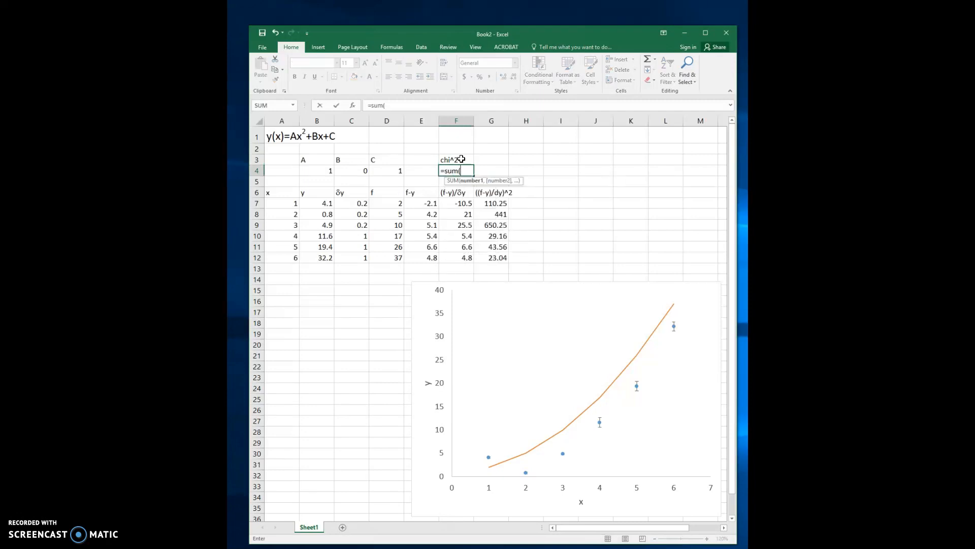
left_click_drag(498, 206, 502, 258)
type(")")
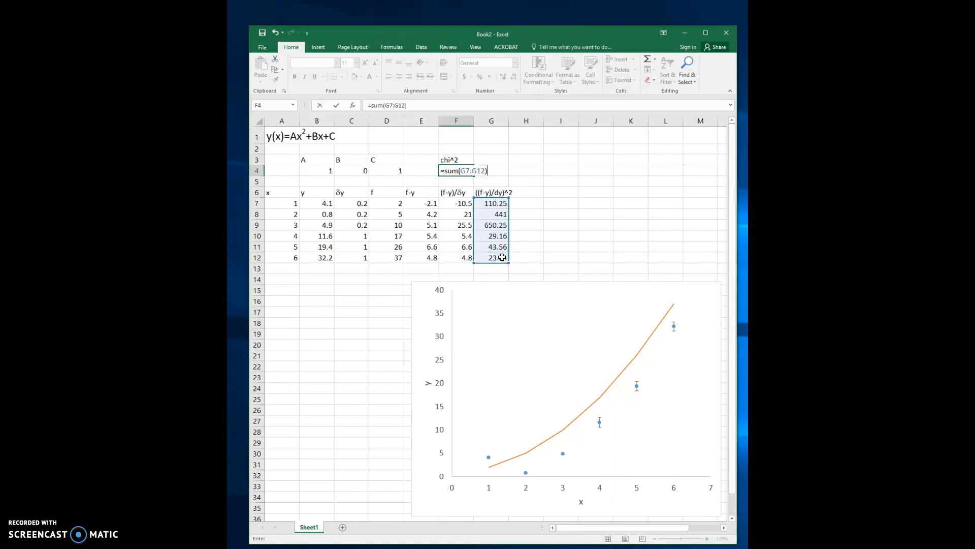
key("Return")
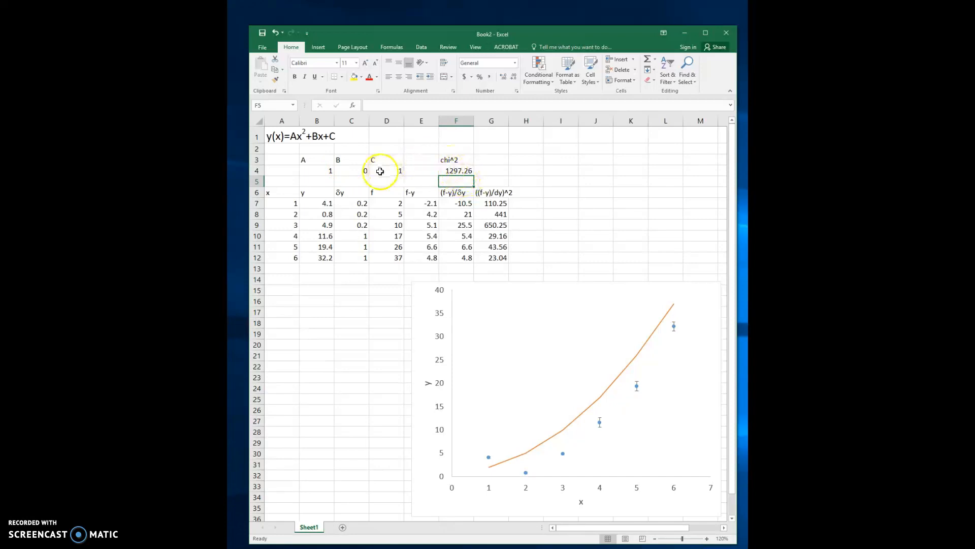
- Set the B parameter in cell C4 to 2 to test its effect on chi^2
left_click(328, 171)
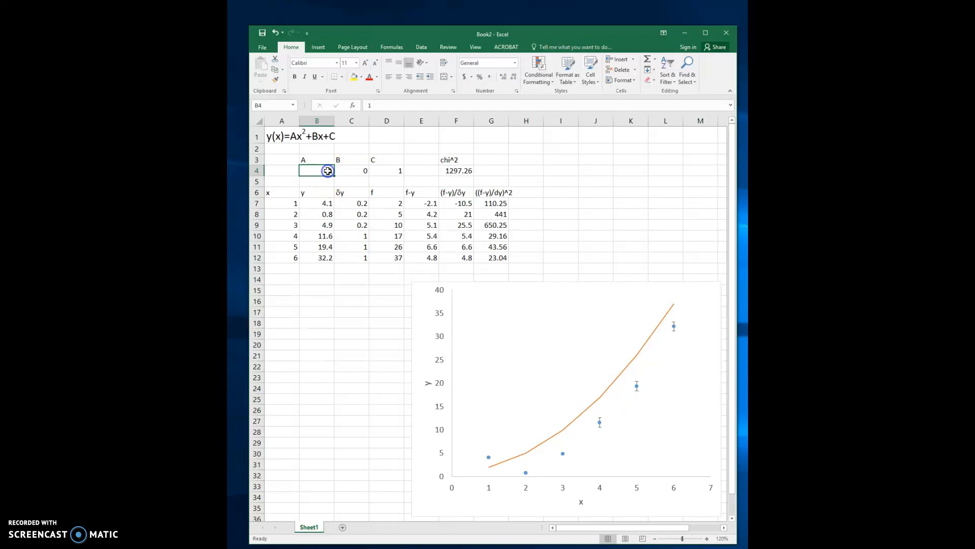
left_click(355, 171)
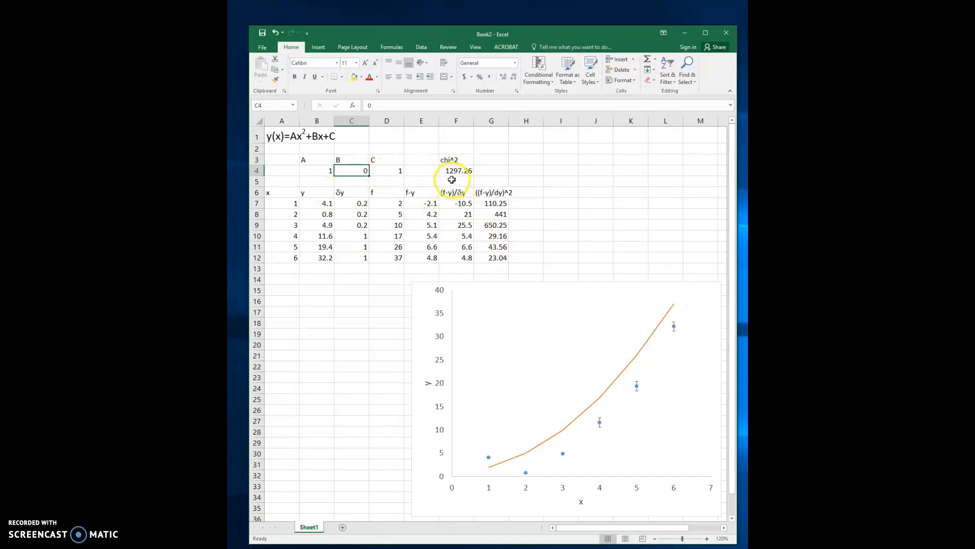
type("2")
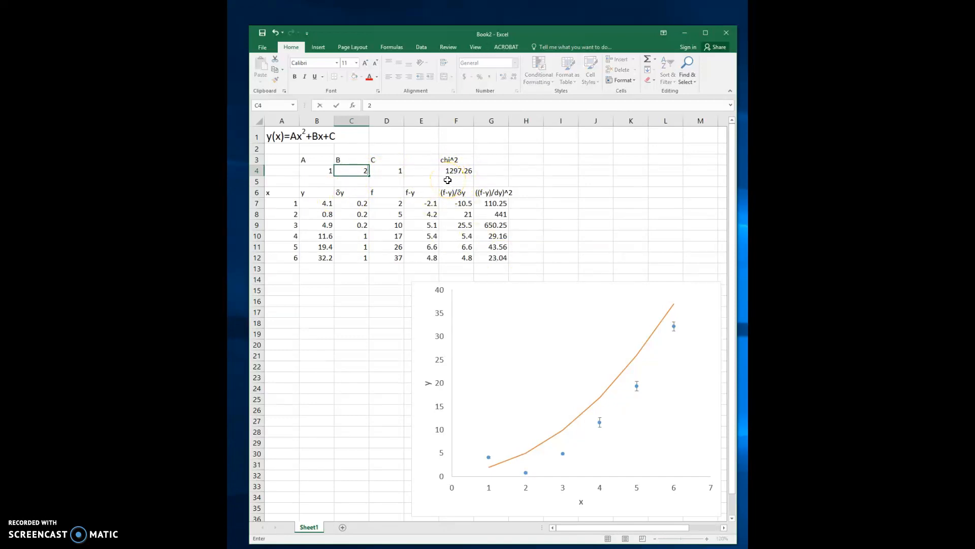
key("Return")
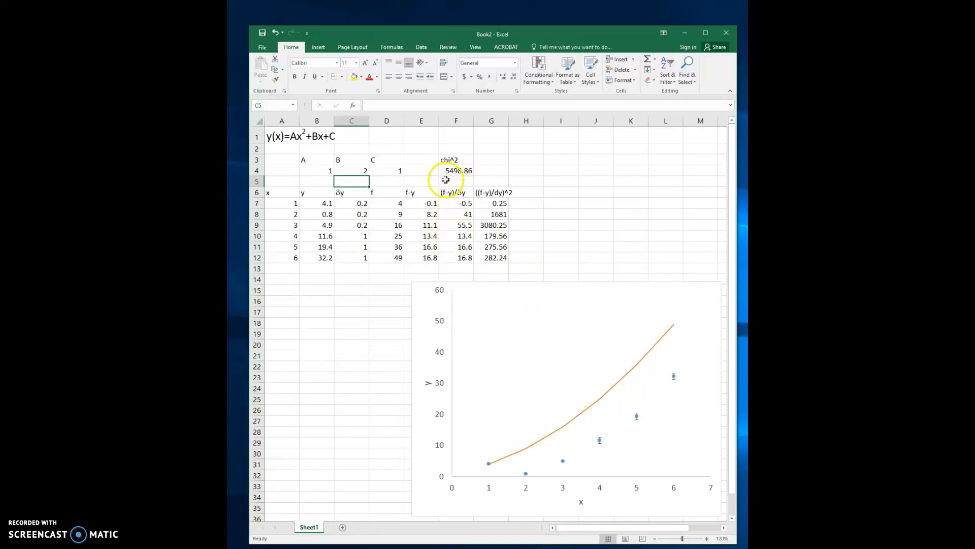
- Open Solver with the chi^2 cell F4 as the objective and set it to be minimized
left_click(470, 174)
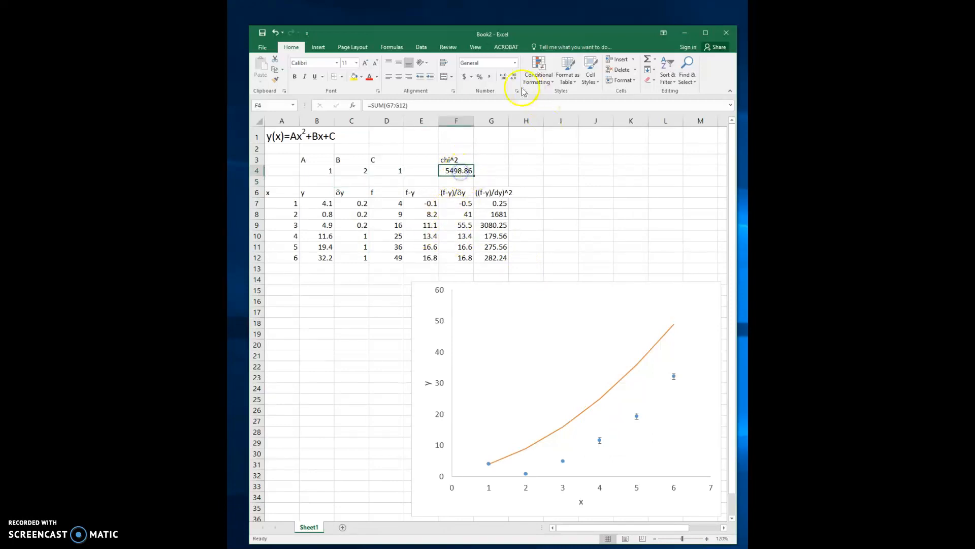
left_click(422, 47)
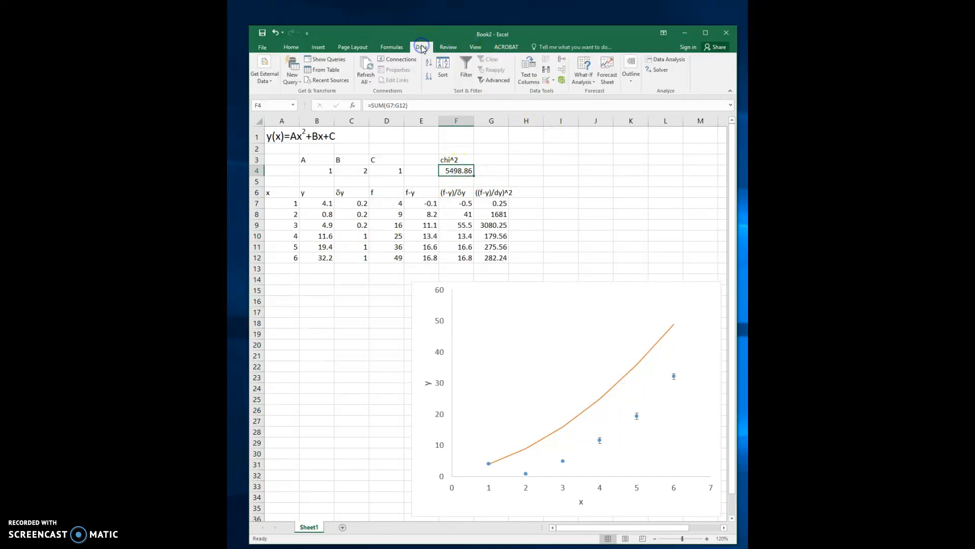
left_click(663, 74)
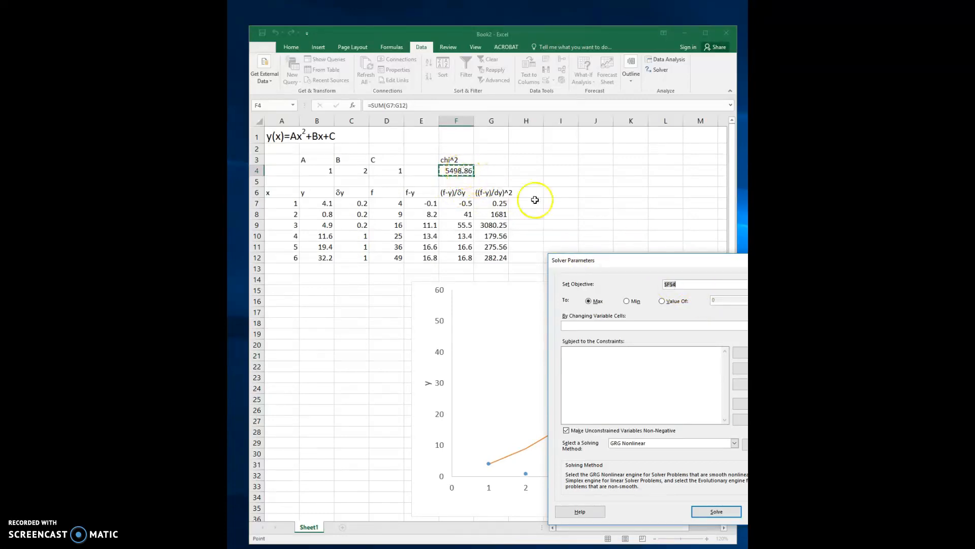
left_click(627, 303)
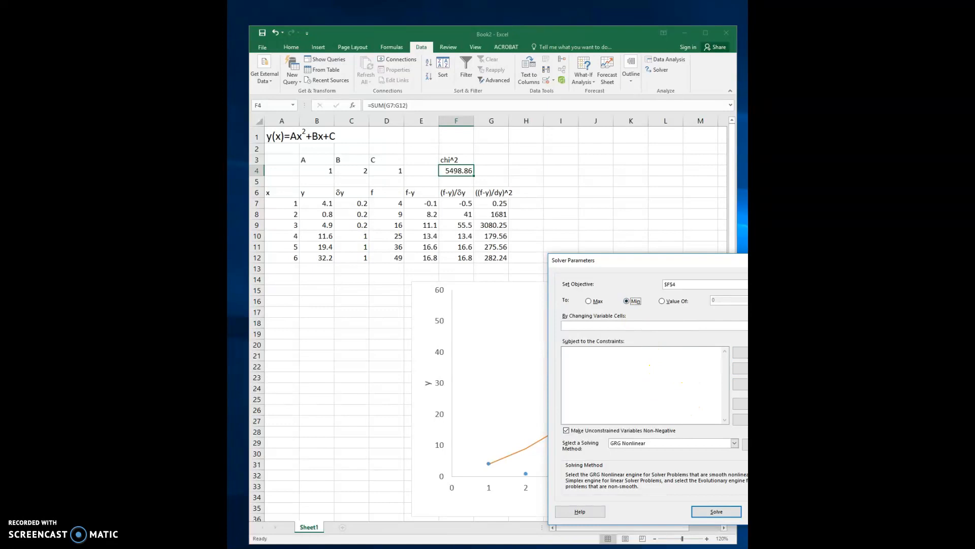
- Set Solver's changing variable cells to B4:D4 and allow unconstrained variables to take negative values
left_click(789, 326)
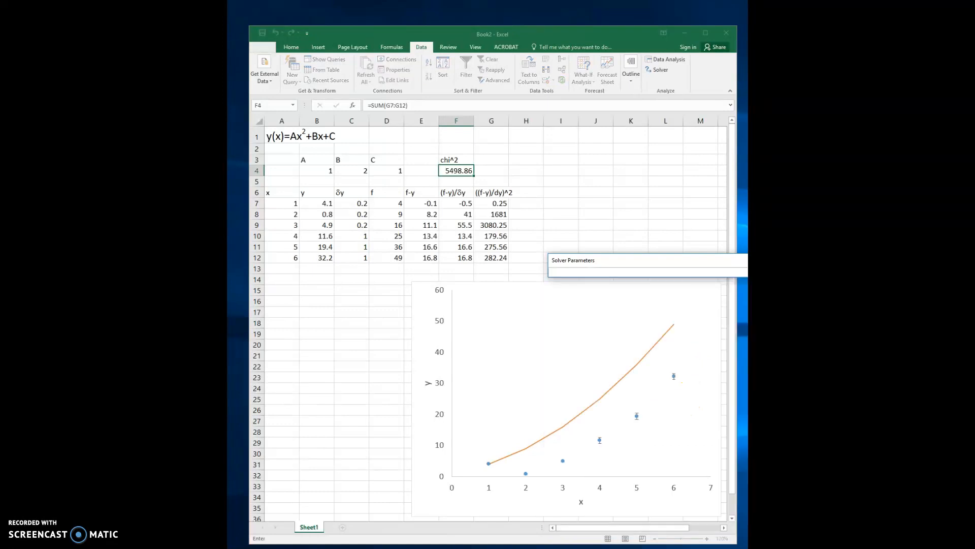
left_click_drag(329, 170, 378, 171)
left_click(795, 273)
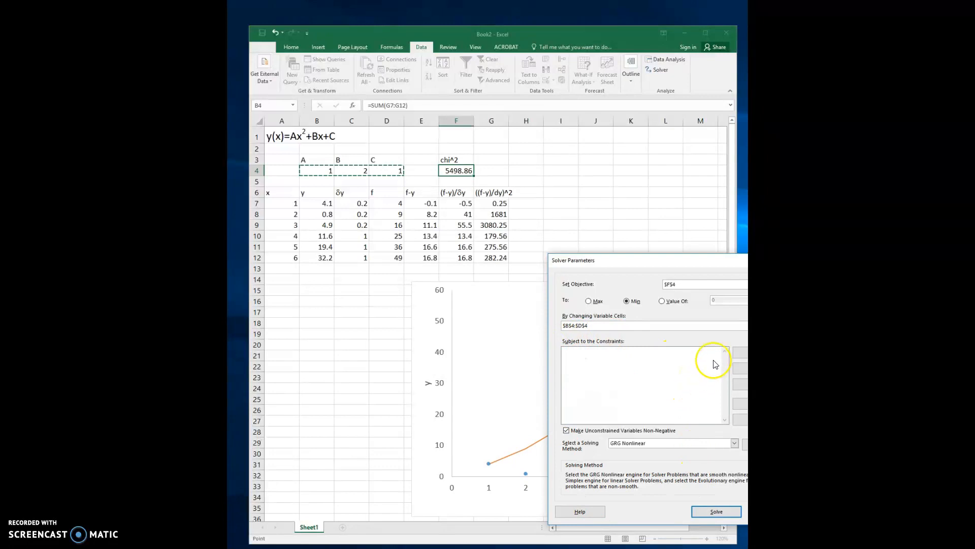
left_click(566, 430)
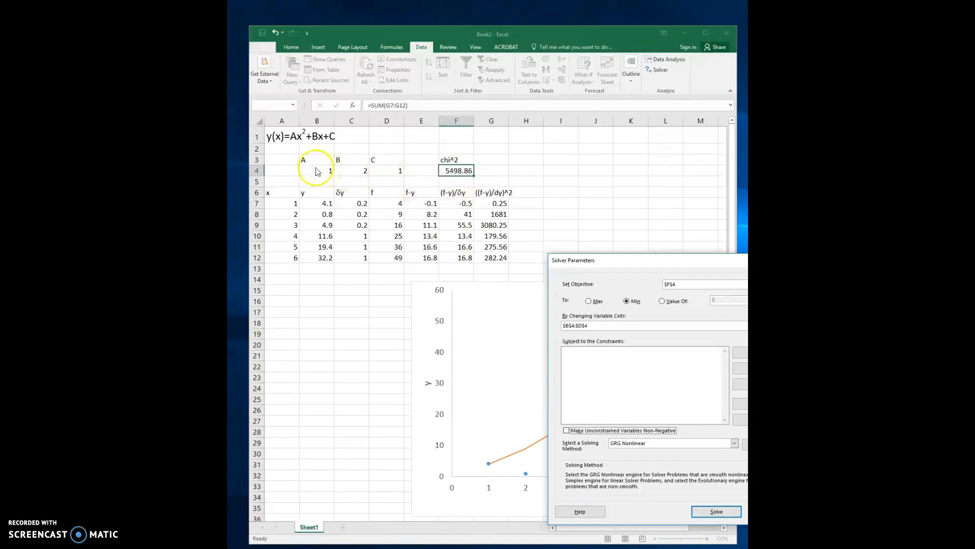
- Run Solver with the GRG Nonlinear method and keep its solution for A, B and C
left_click(718, 511)
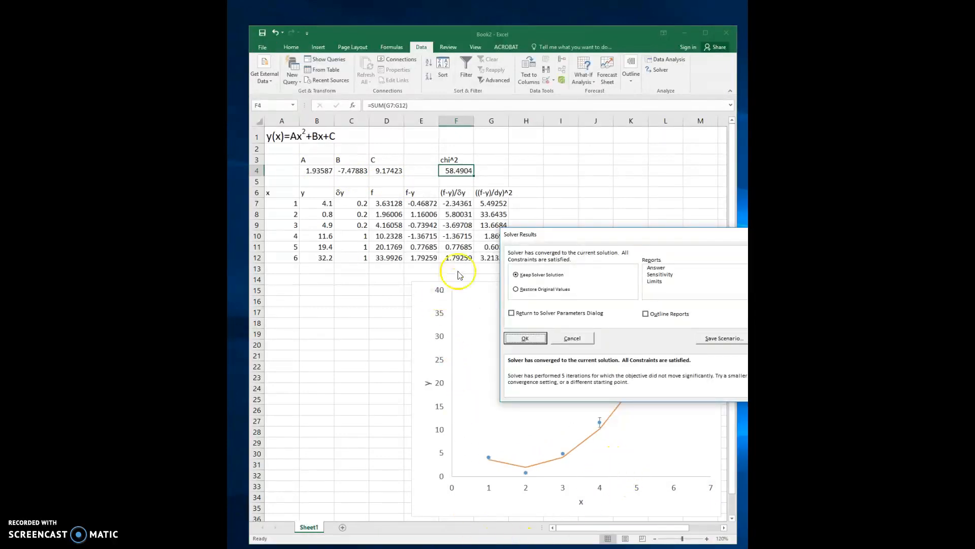
left_click_drag(606, 234, 597, 125)
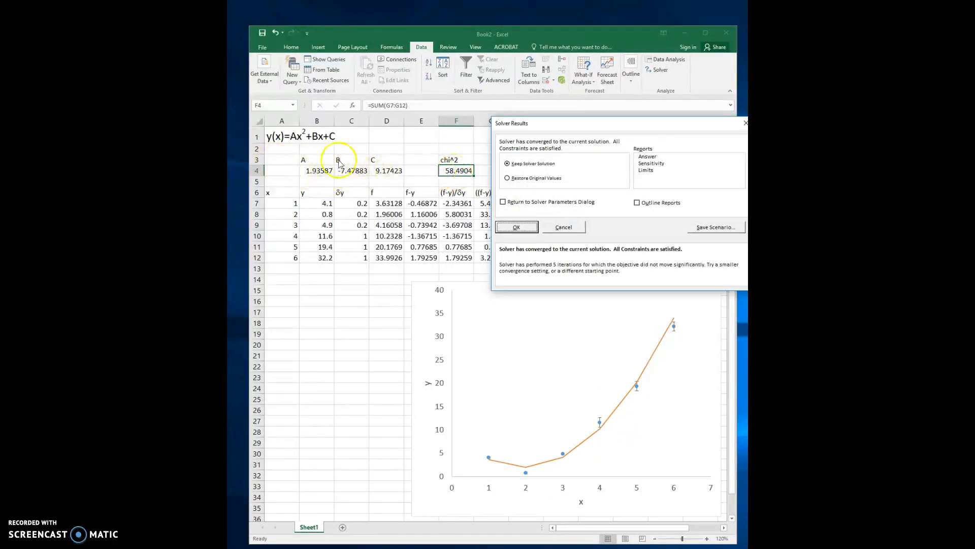
left_click(517, 227)
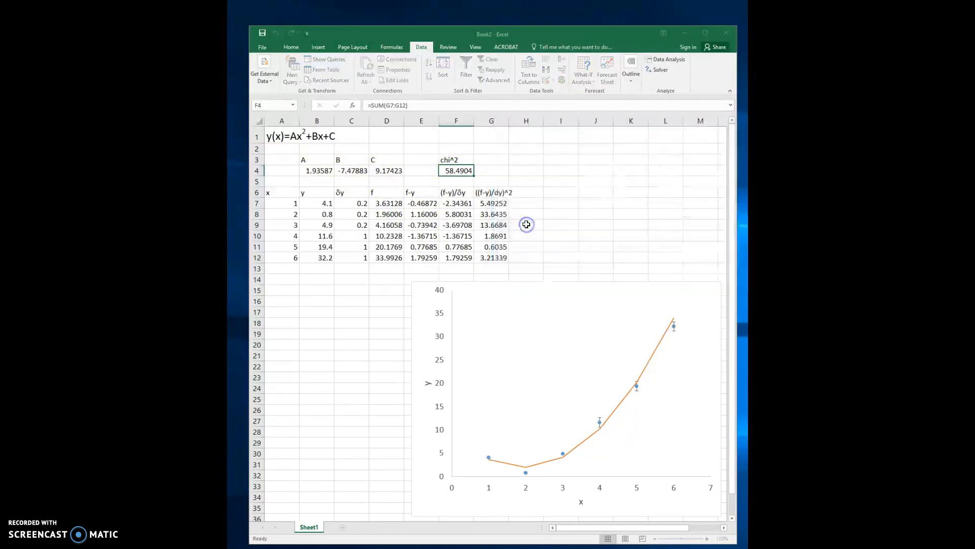
left_click(598, 318)
mouse_move(656, 355)
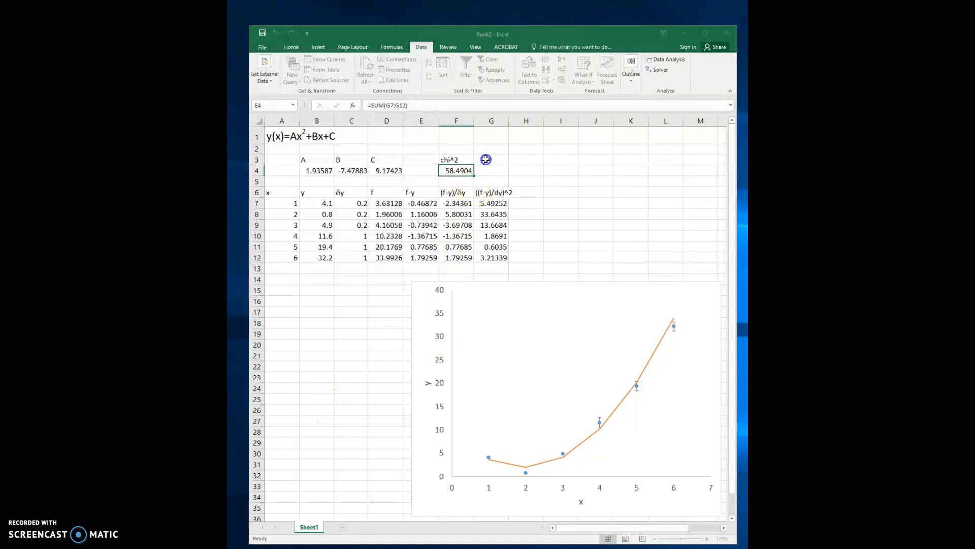
left_click(540, 441)
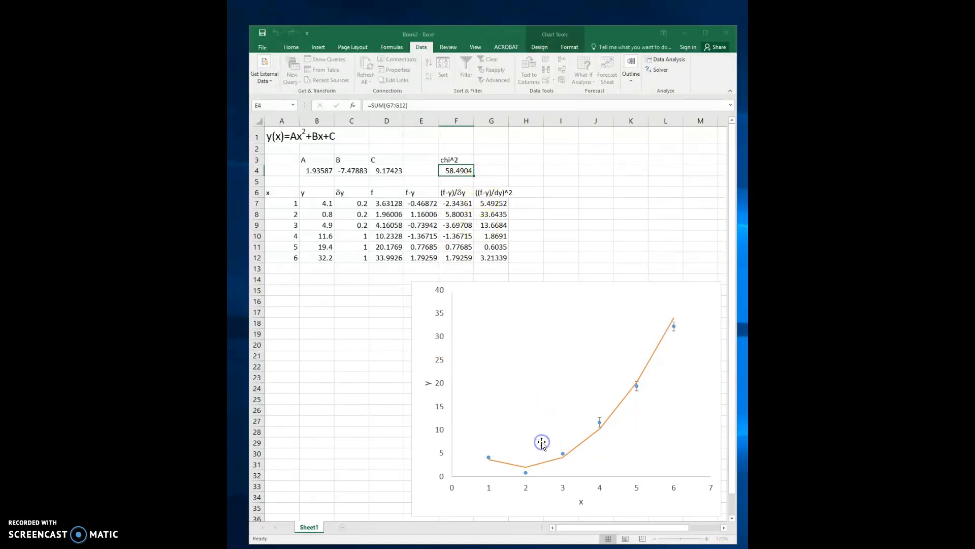
left_click(490, 170)
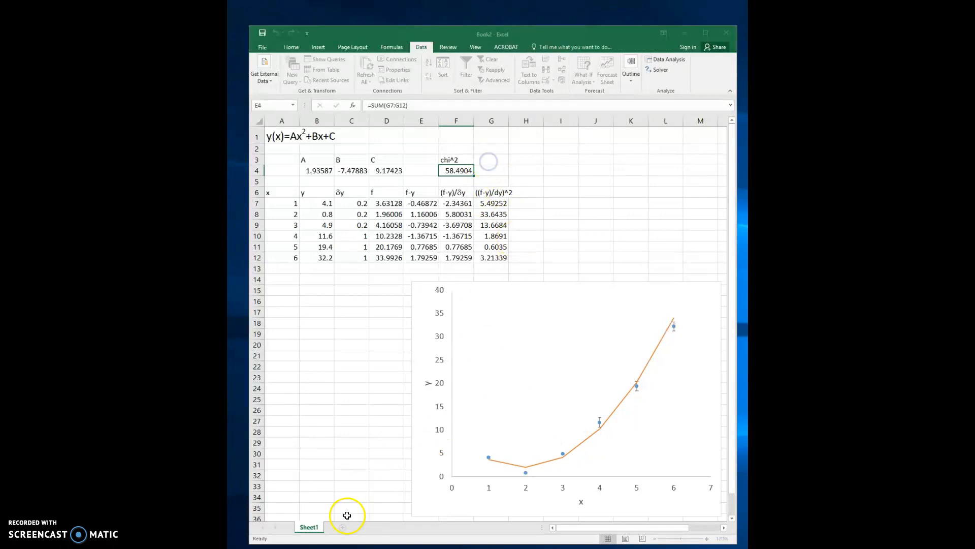
- Label cell G3 n and count the data points in G4 with a COUNT formula over B7:B12
left_click(497, 160)
type("n")
left_click(494, 167)
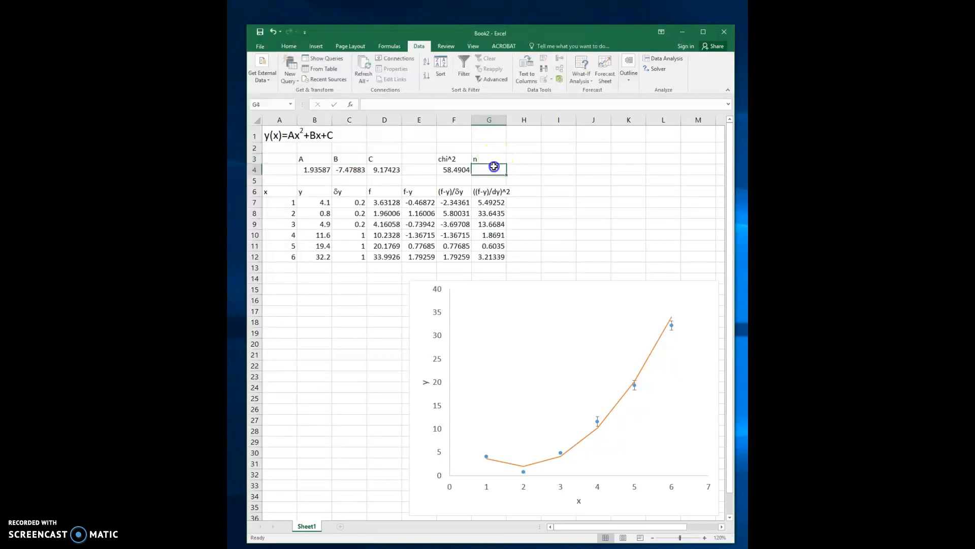
type("=")
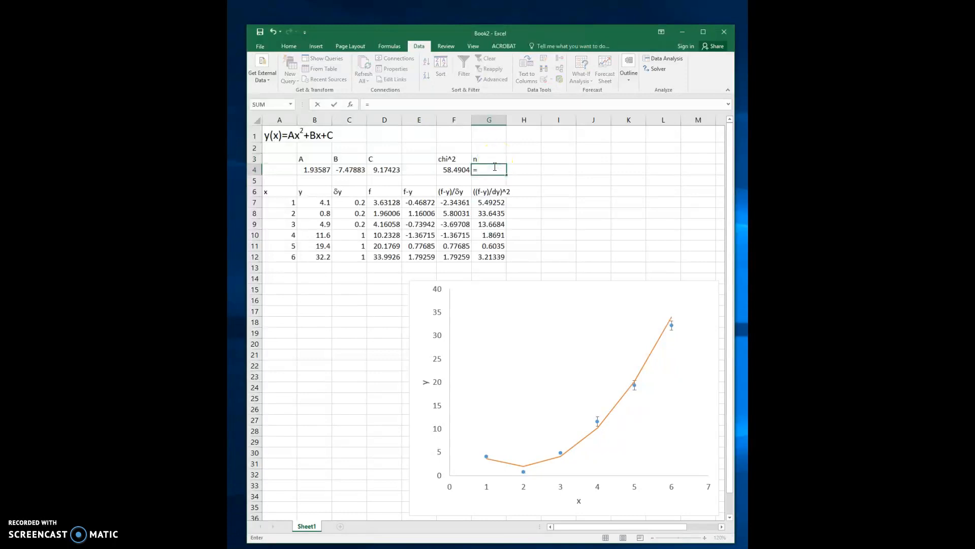
type("cou")
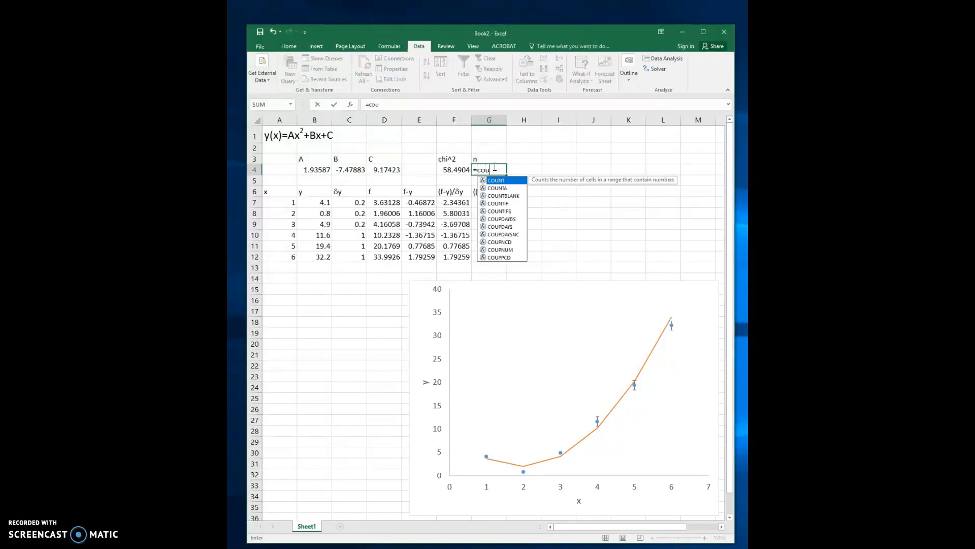
type("nt(")
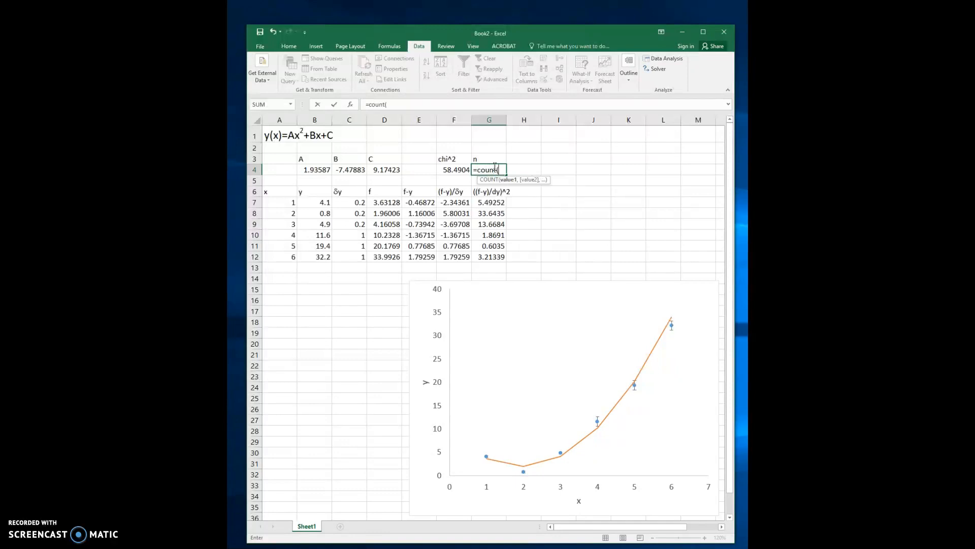
left_click_drag(320, 203, 319, 258)
key("Return")
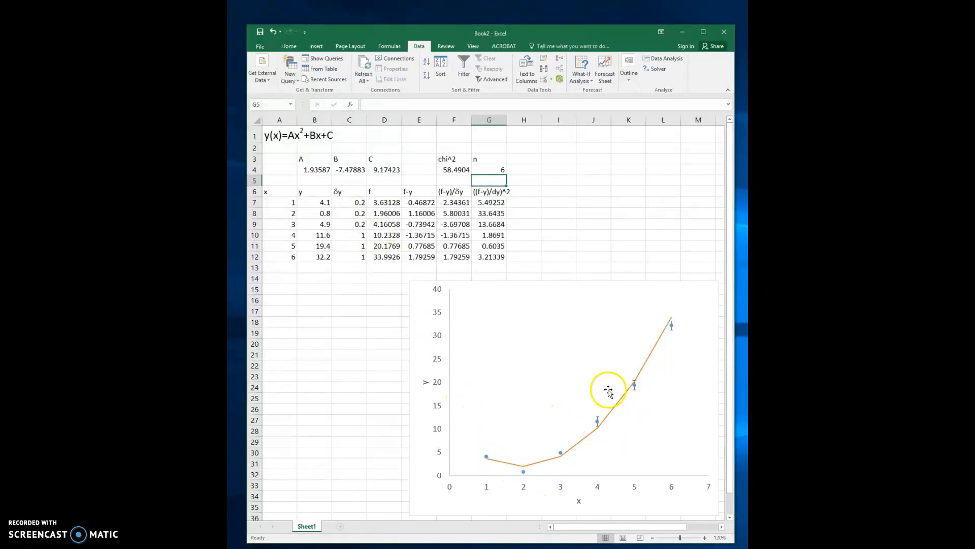
- Label cell H3 p and enter =count(B4:D4) in H4 to count the fit parameters
left_click(530, 160)
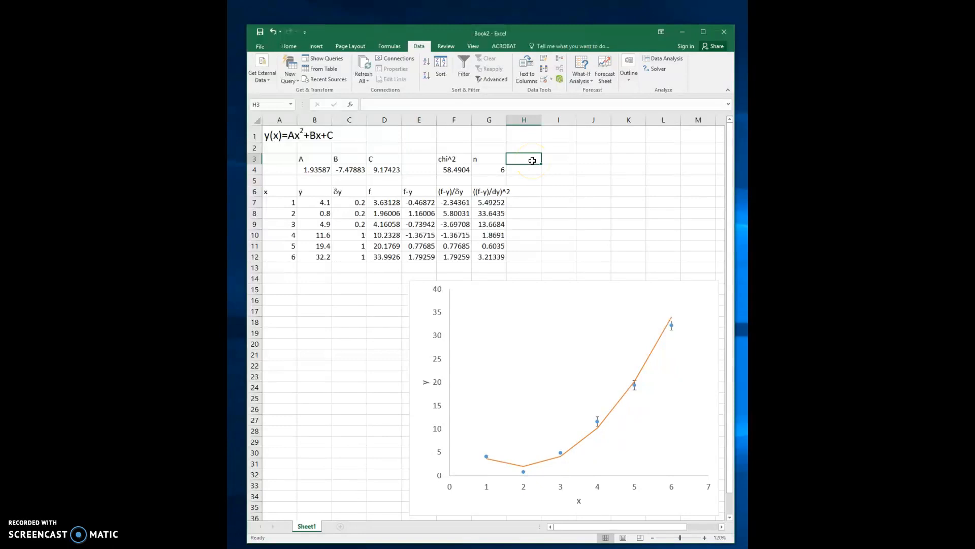
double_click(533, 161)
type("p")
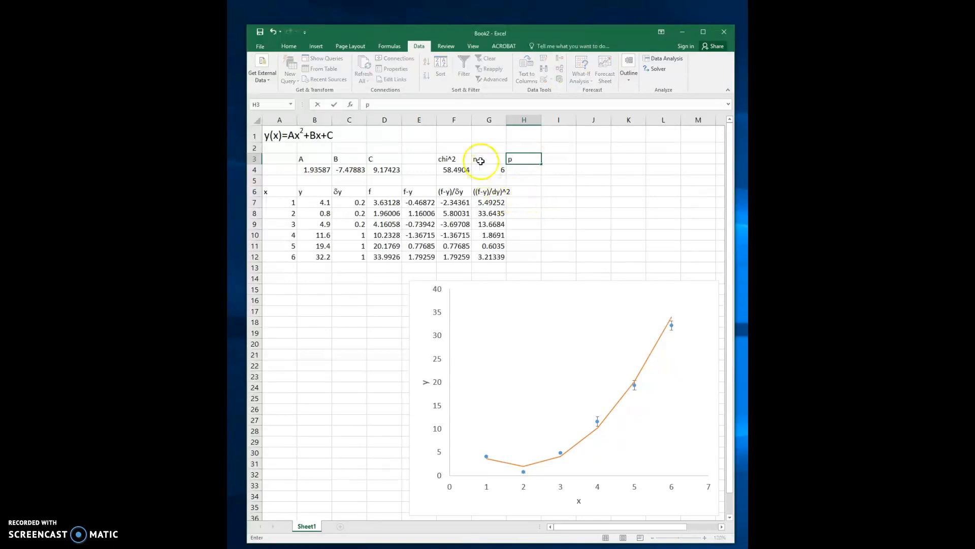
left_click(540, 173)
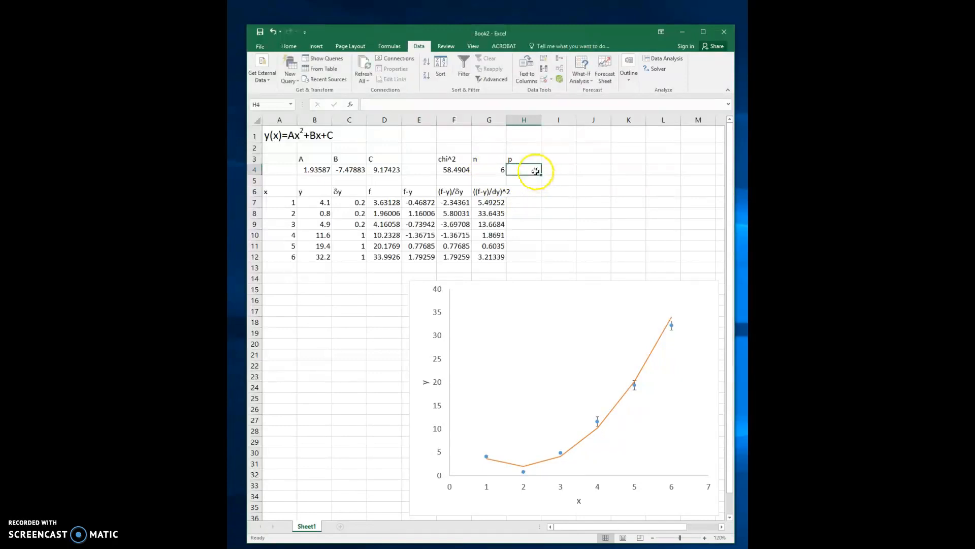
type("=coun")
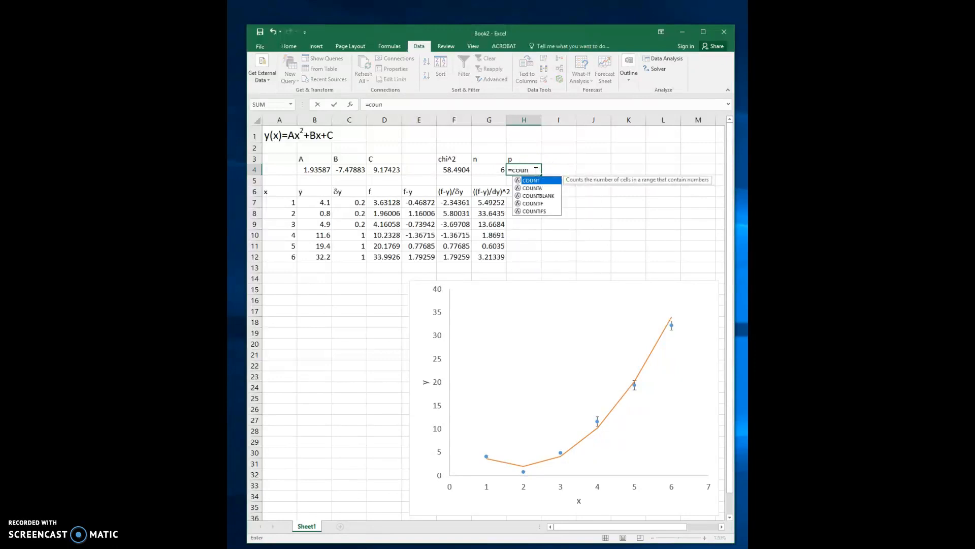
type("t(")
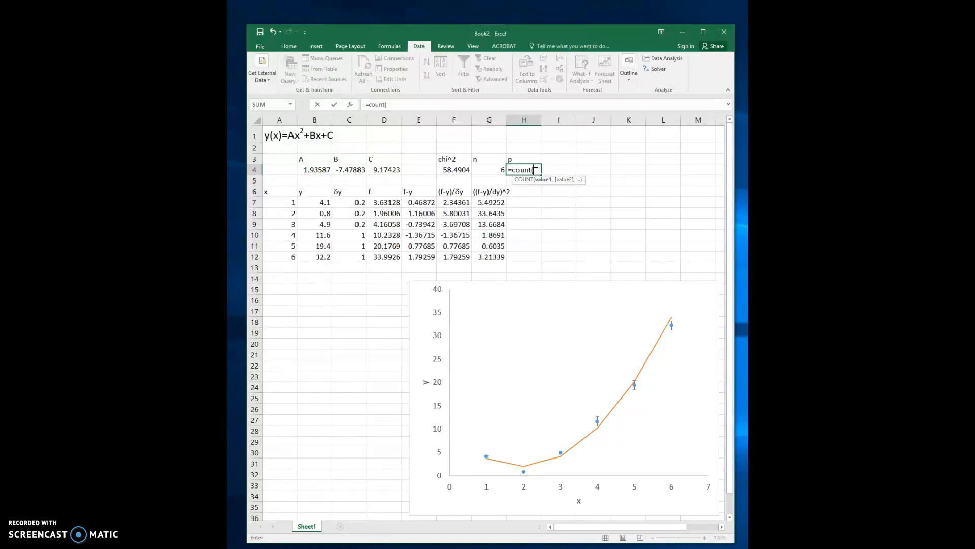
left_click(307, 171)
left_click_drag(308, 171, 375, 168)
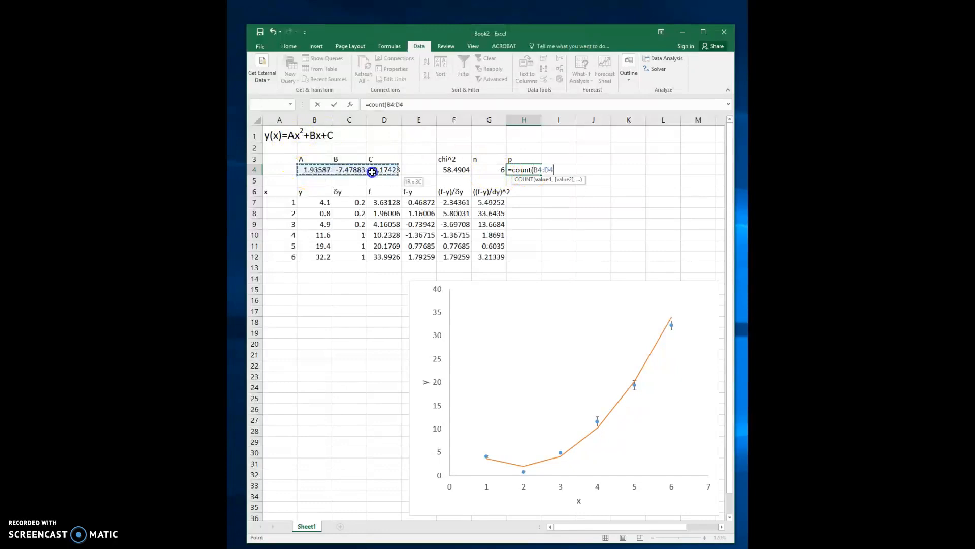
type(")")
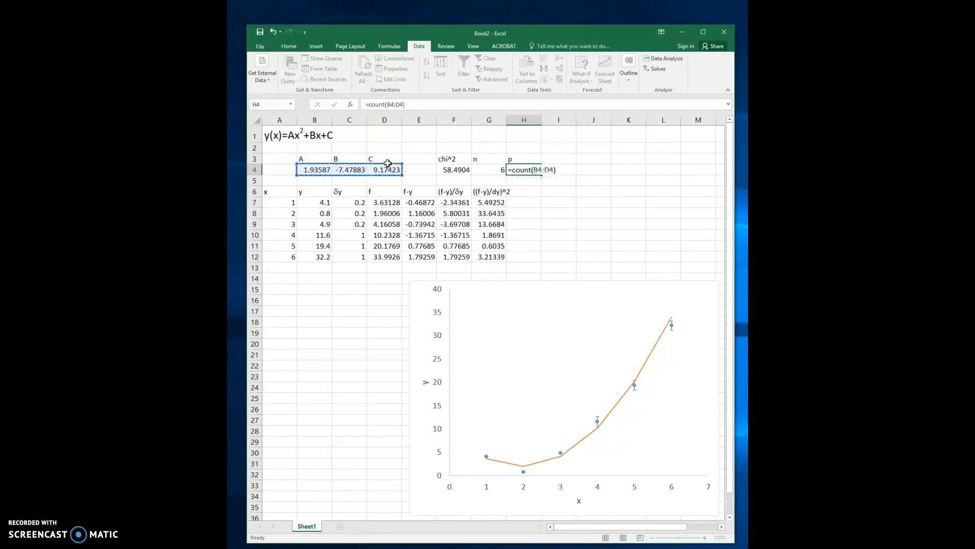
key("Return")
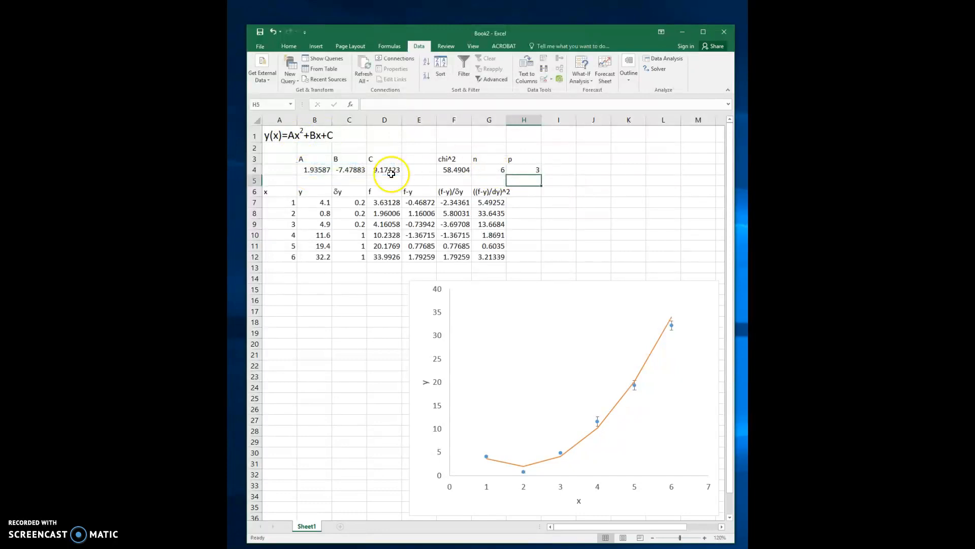
- Enter the heading red chi^2 in cell I3
left_click(570, 160)
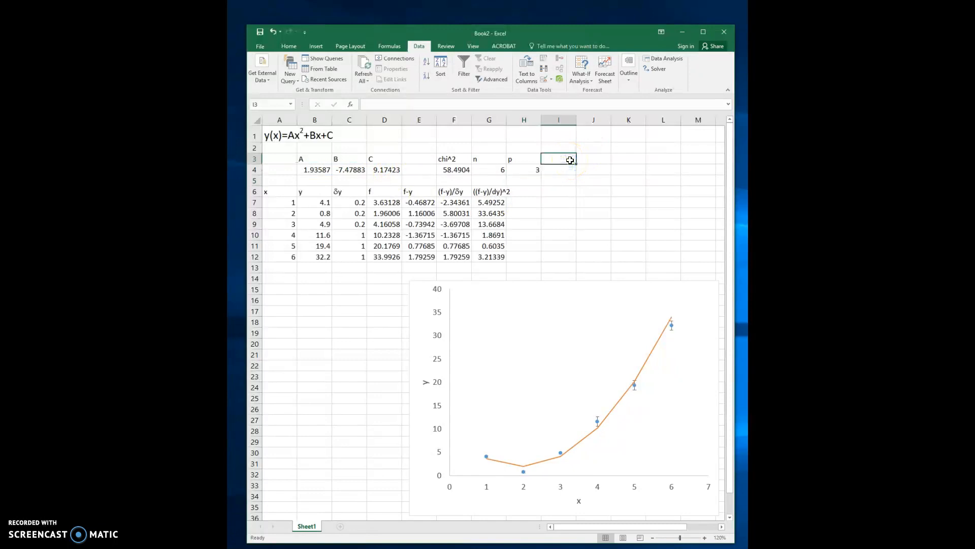
type("red chi^2")
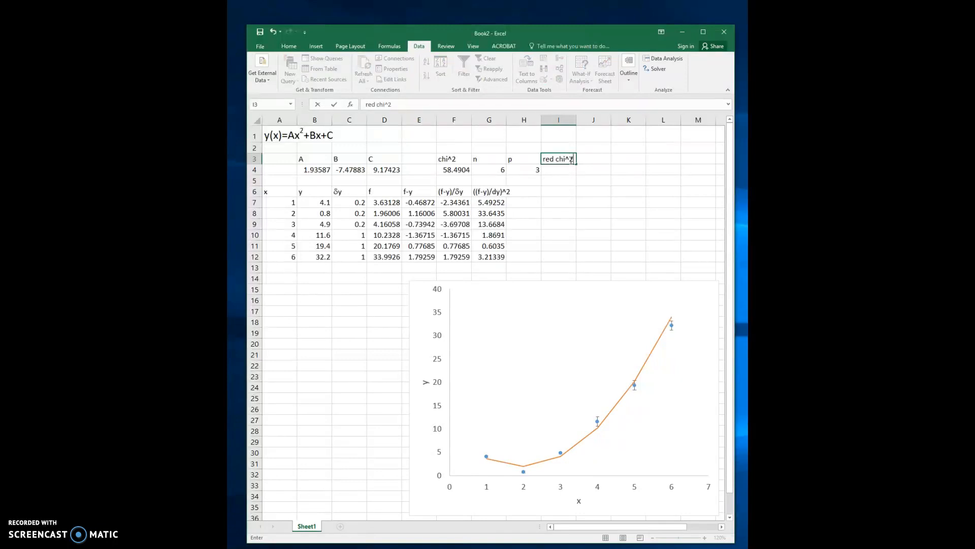
key("Return")
- Enter =F4/(G4-H4) in cell I4 to compute the reduced chi^2
type("=")
key("Left")
key("Left")
key("Left")
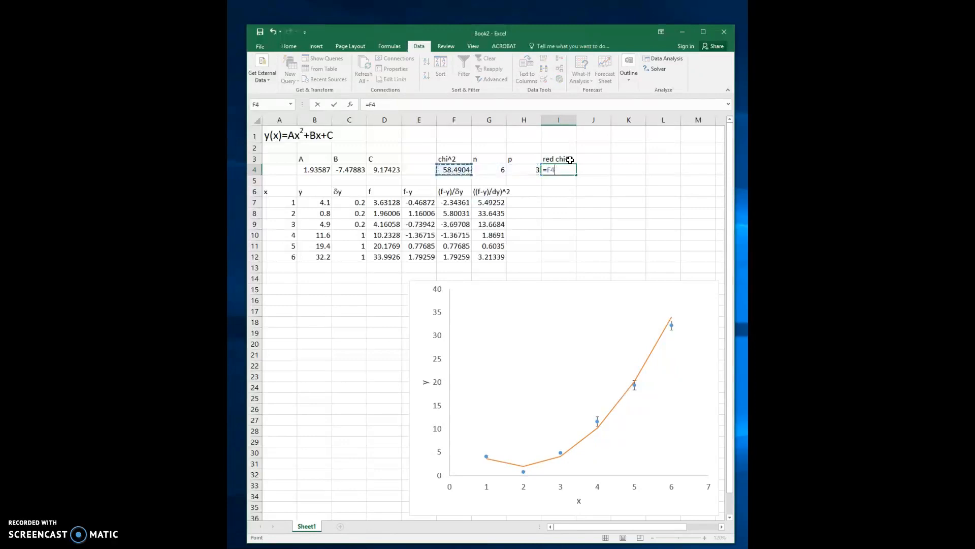
type("/(")
key("Left")
key("Left")
type("-p")
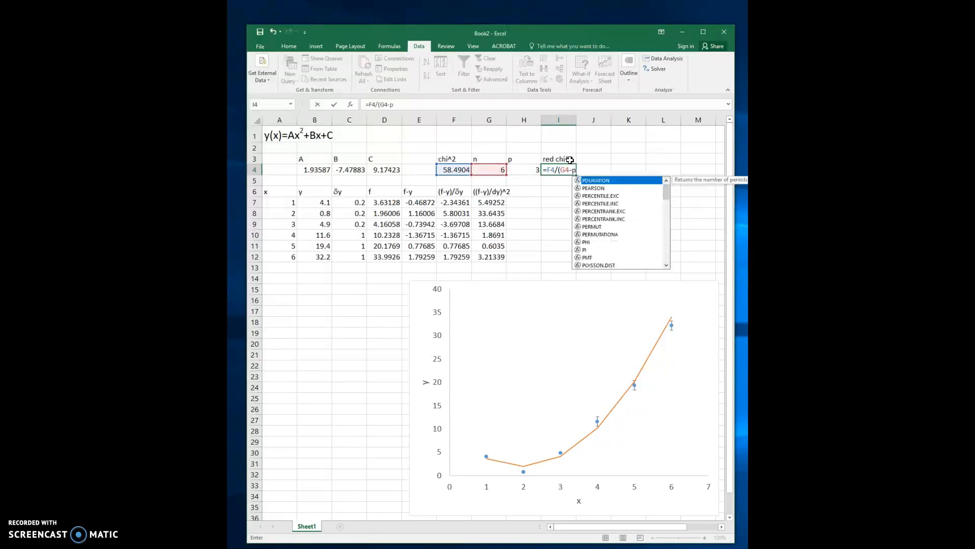
key("BackSpace")
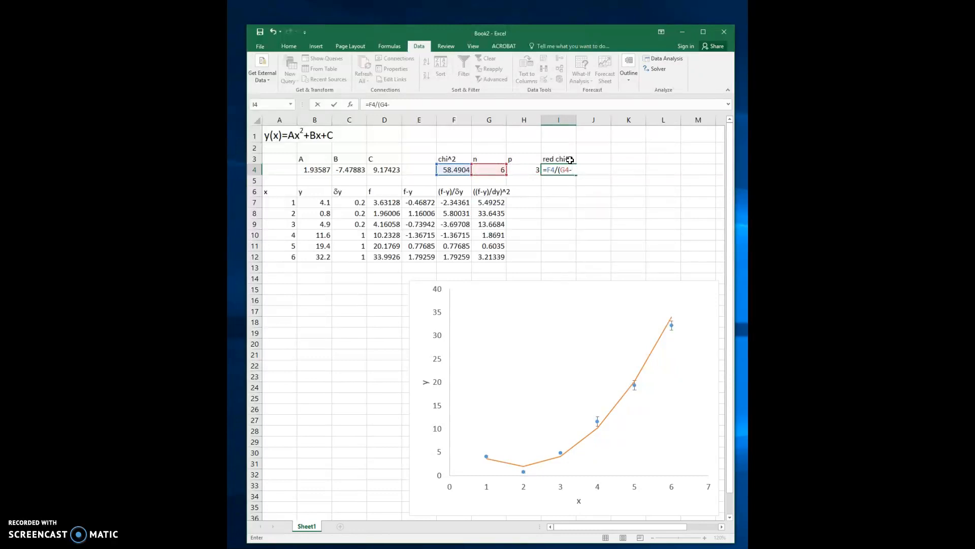
left_click(530, 170)
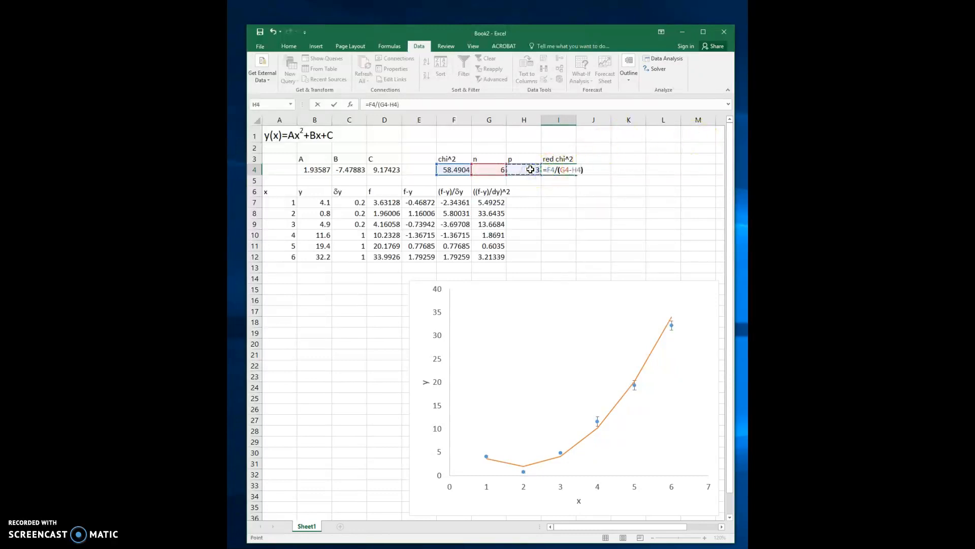
type(")")
key("Return")
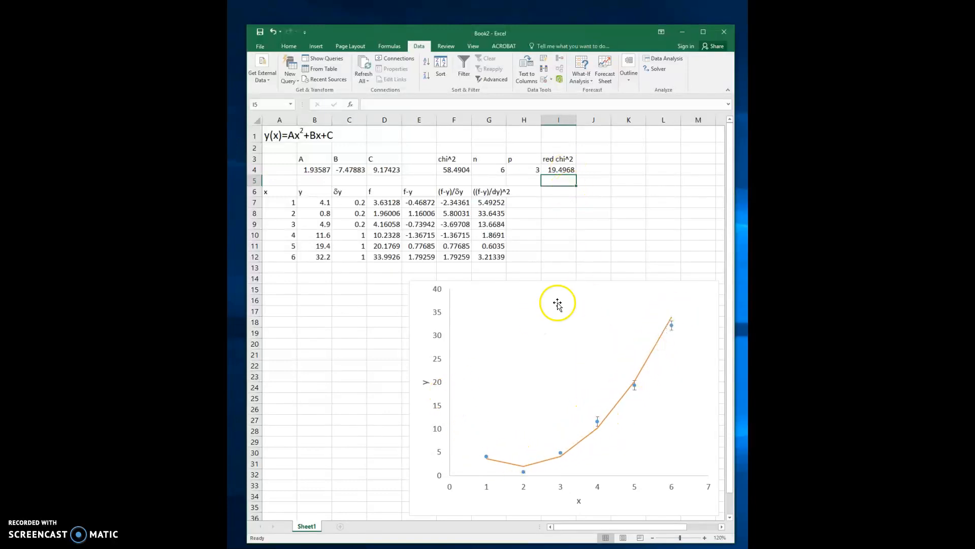
left_click(562, 180)
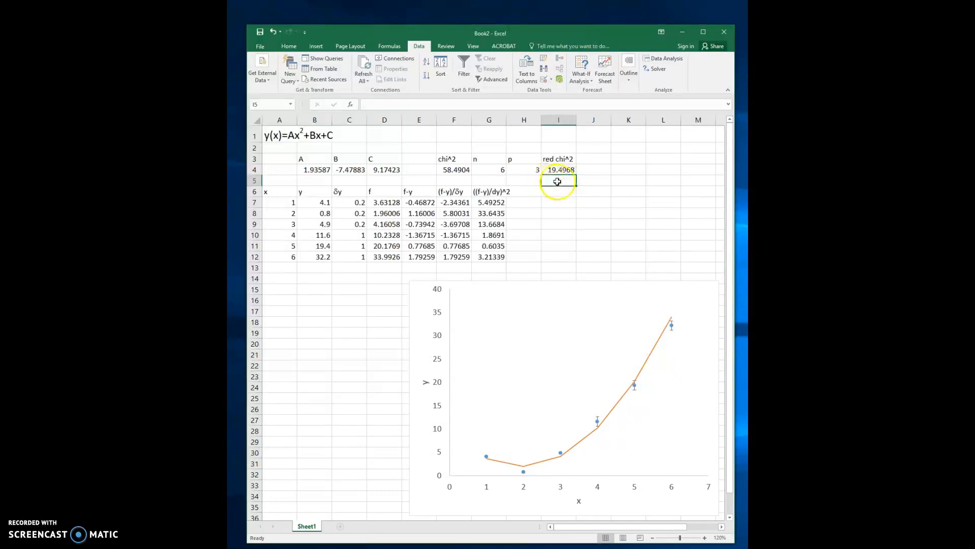